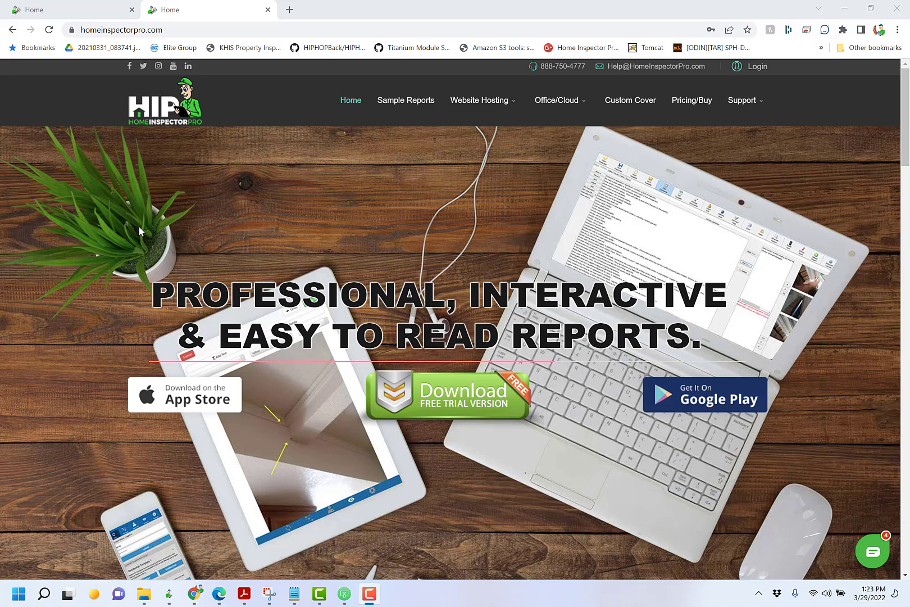
pyautogui.click(122, 30)
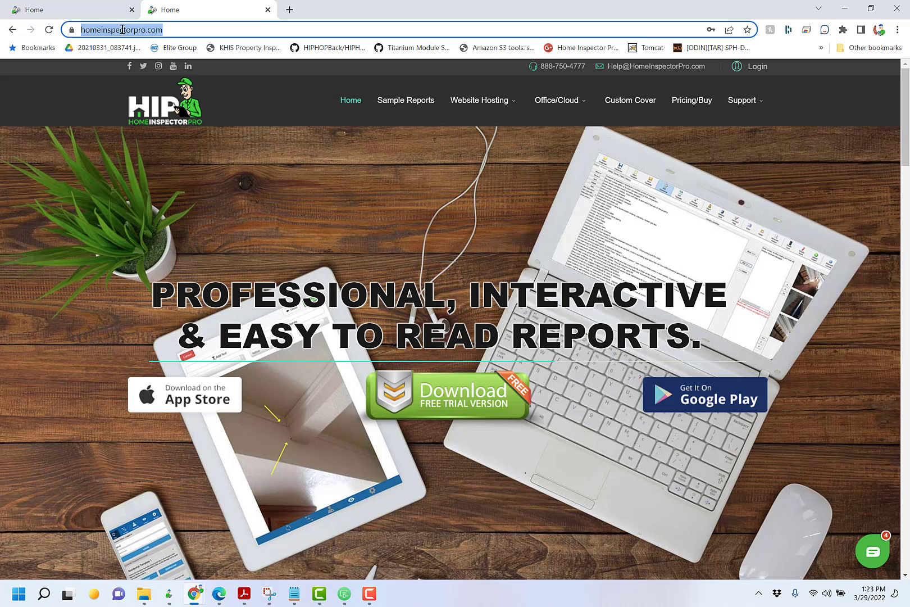
pyautogui.write('www.hip')
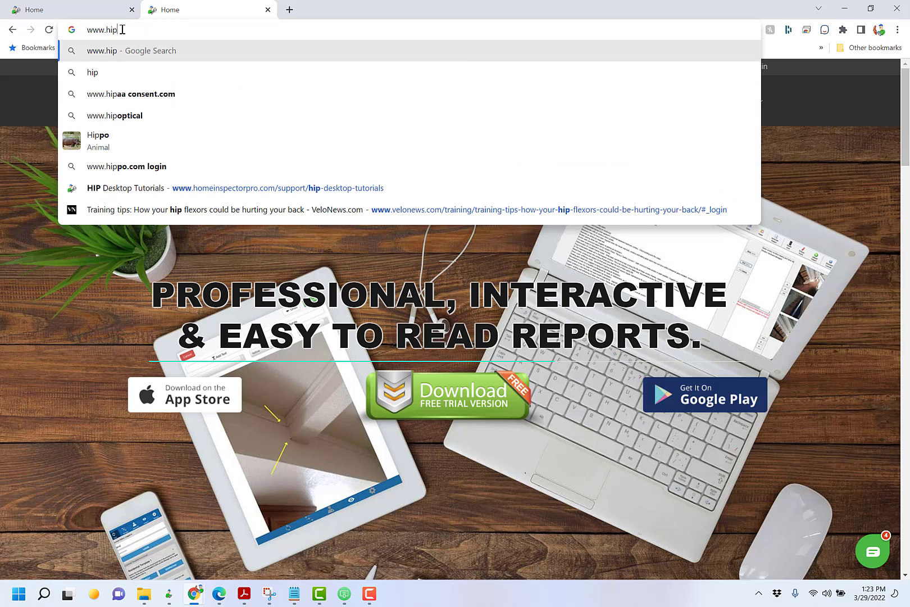
pyautogui.write('forahit.com')
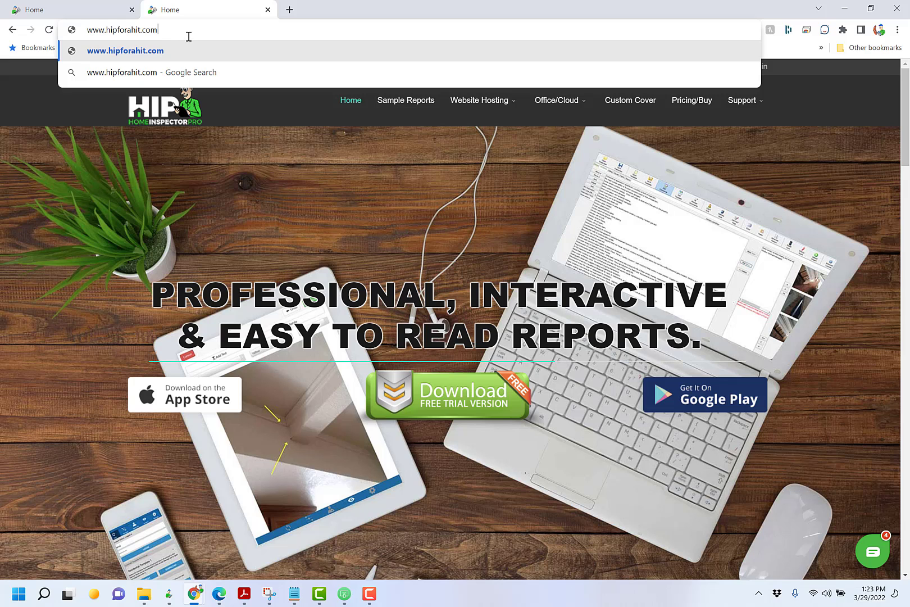
pyautogui.press('Return')
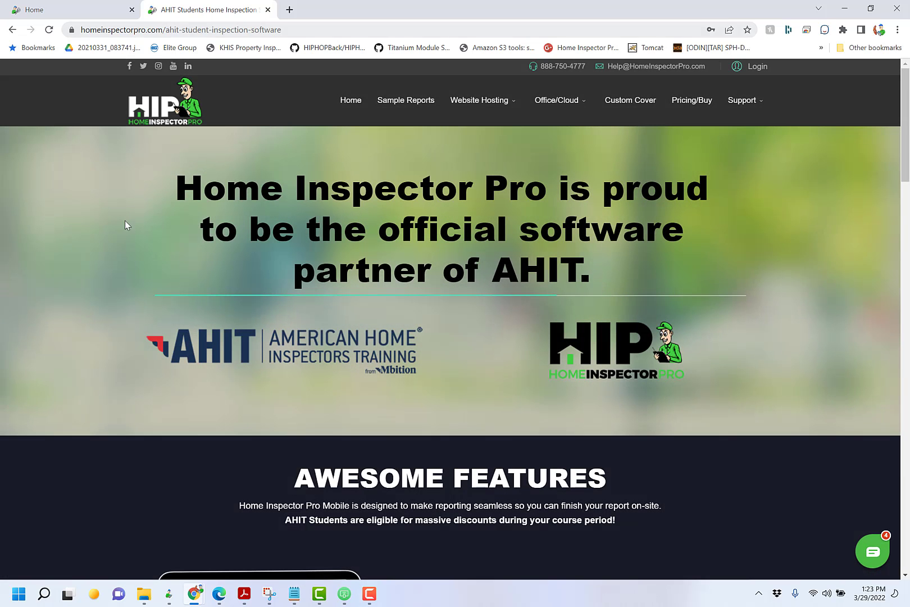
pyautogui.scroll(-12, 115, 324)
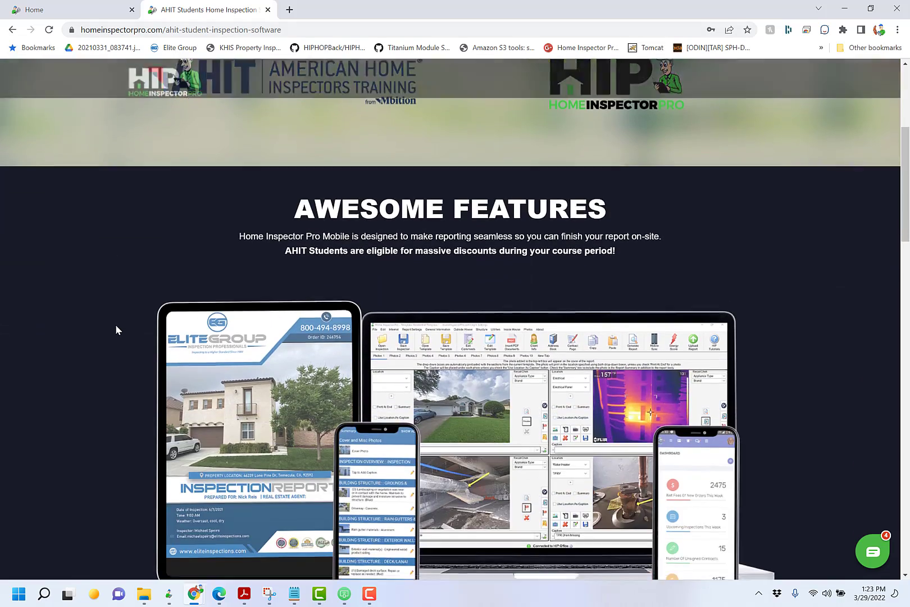
pyautogui.scroll(-5, 115, 326)
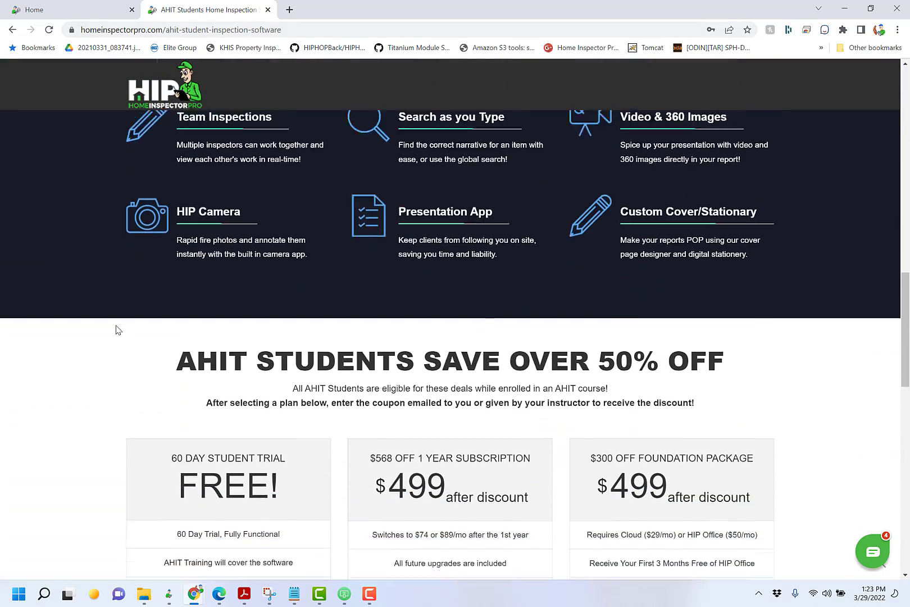
pyautogui.scroll(-4, 115, 329)
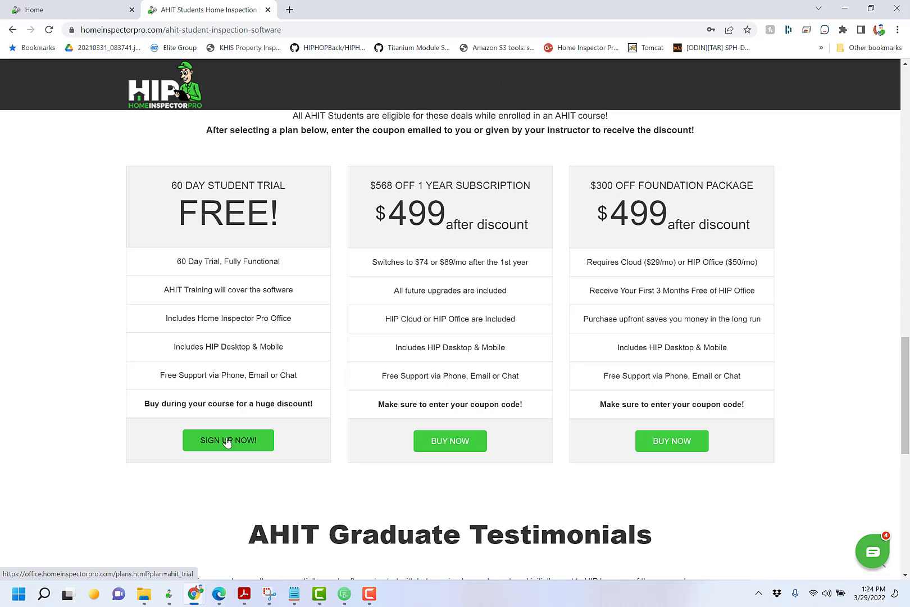
# - Start the AHIT free trial sign-up, then load the welcome-to-home-inspector-pro page
pyautogui.click(227, 441)
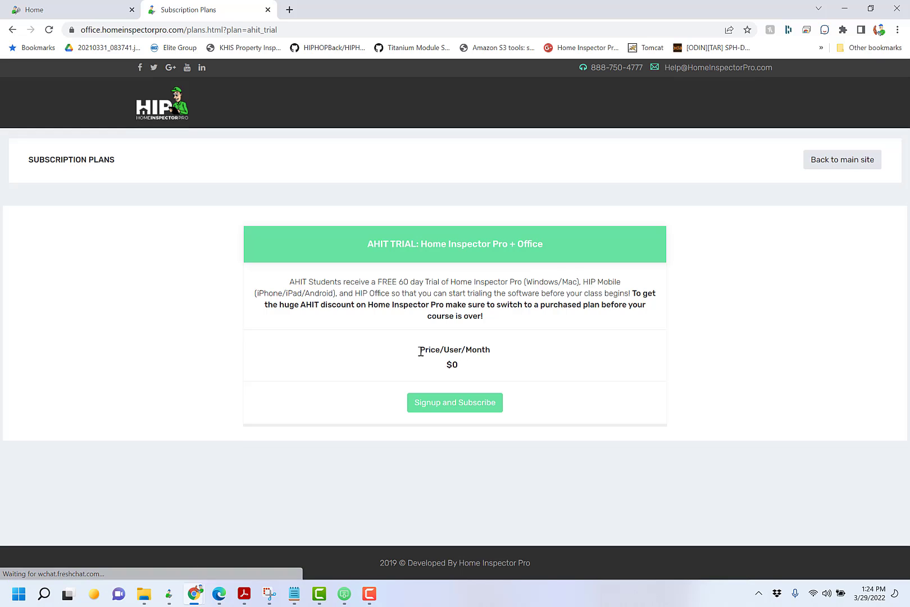
pyautogui.click(448, 404)
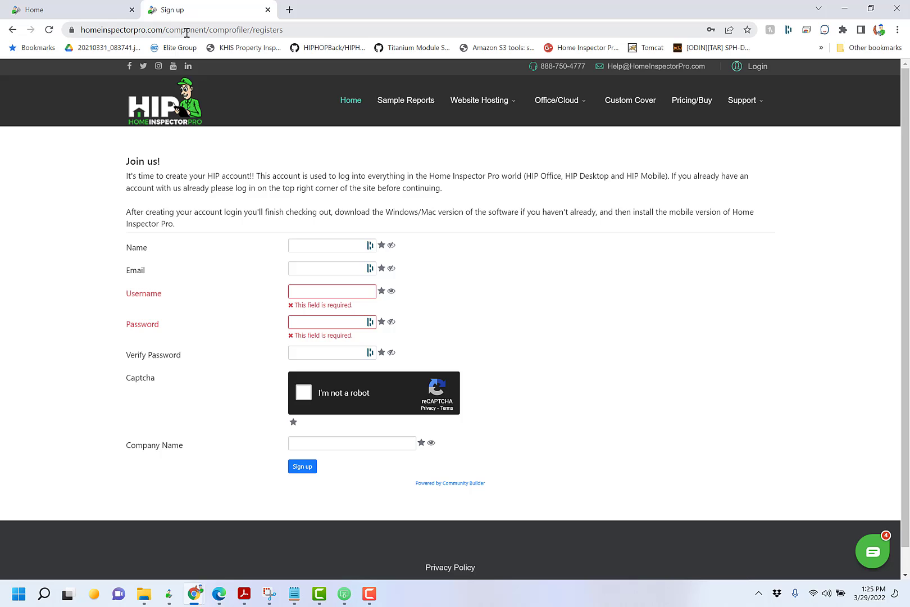
pyautogui.moveTo(169, 31); pyautogui.dragTo(294, 27)
pyautogui.write('c')
pyautogui.press('BackSpace')
pyautogui.write('wel')
pyautogui.press('Return')
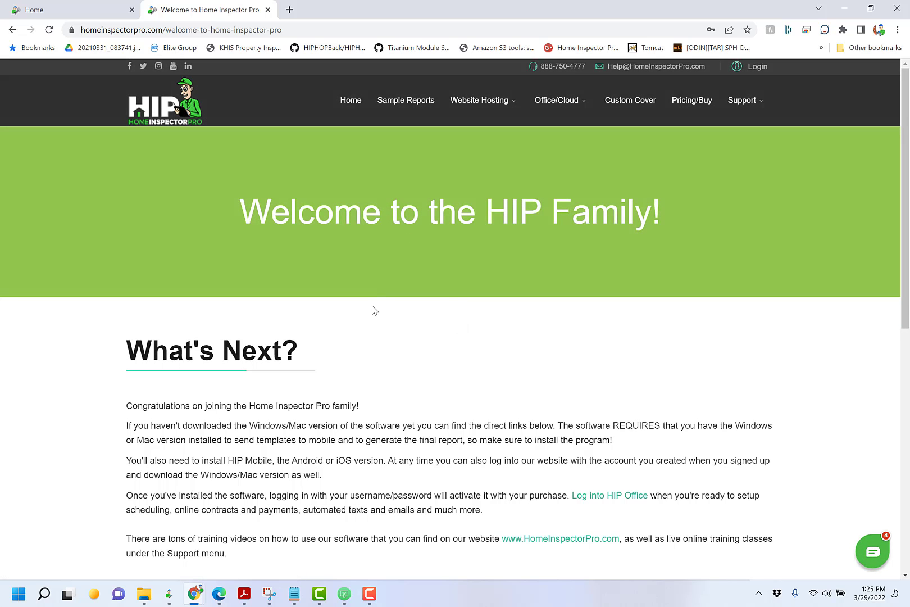
pyautogui.scroll(-5, 354, 478)
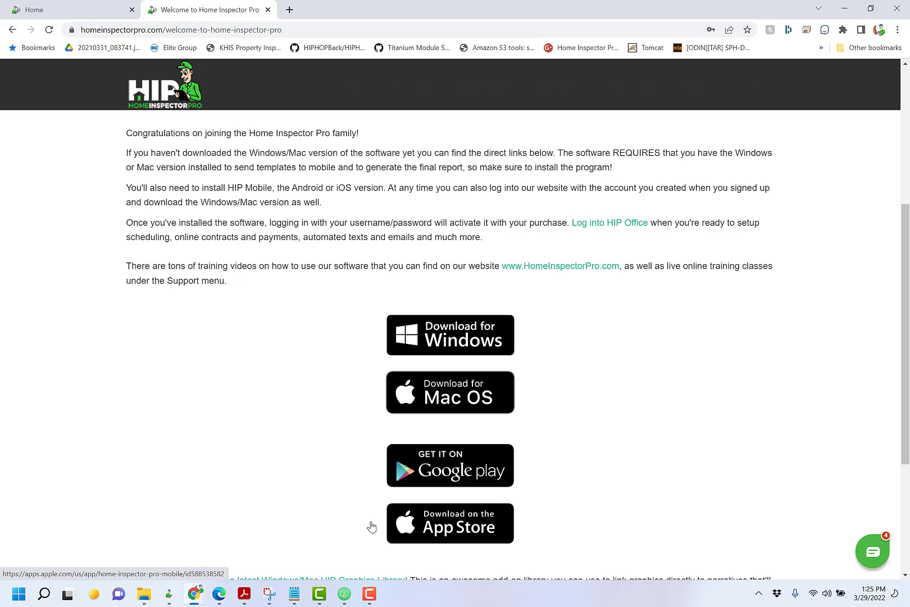
pyautogui.scroll(3, 363, 479)
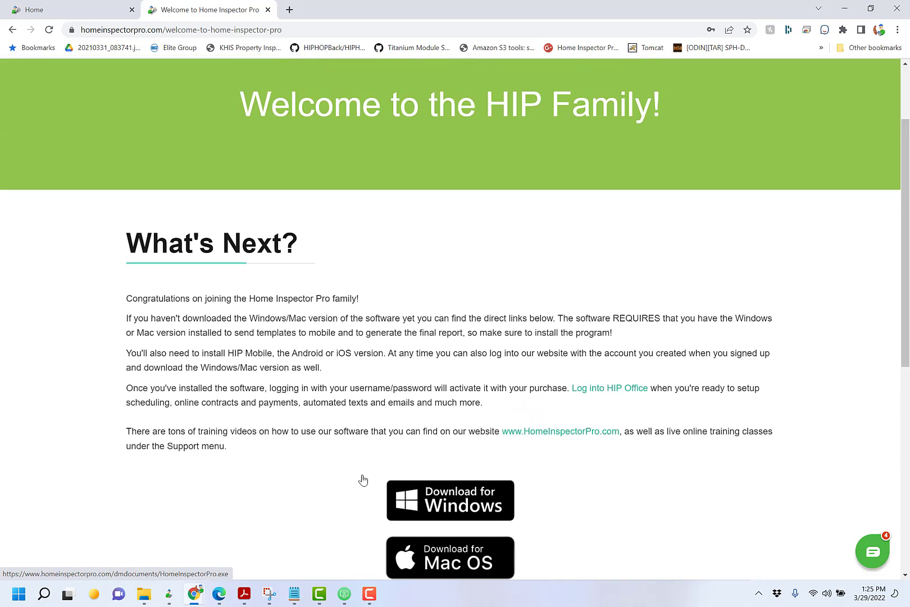
pyautogui.scroll(2, 362, 479)
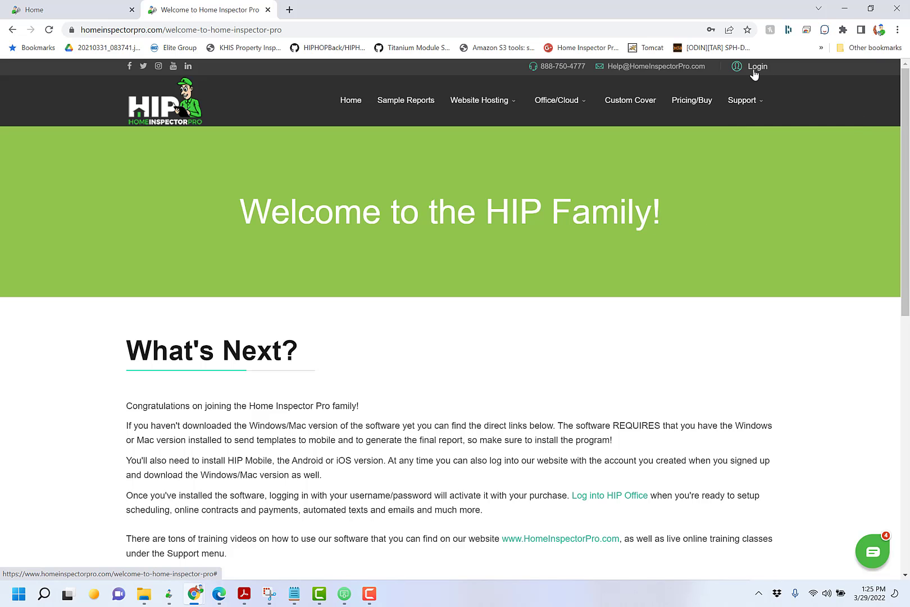
pyautogui.moveTo(751, 99)
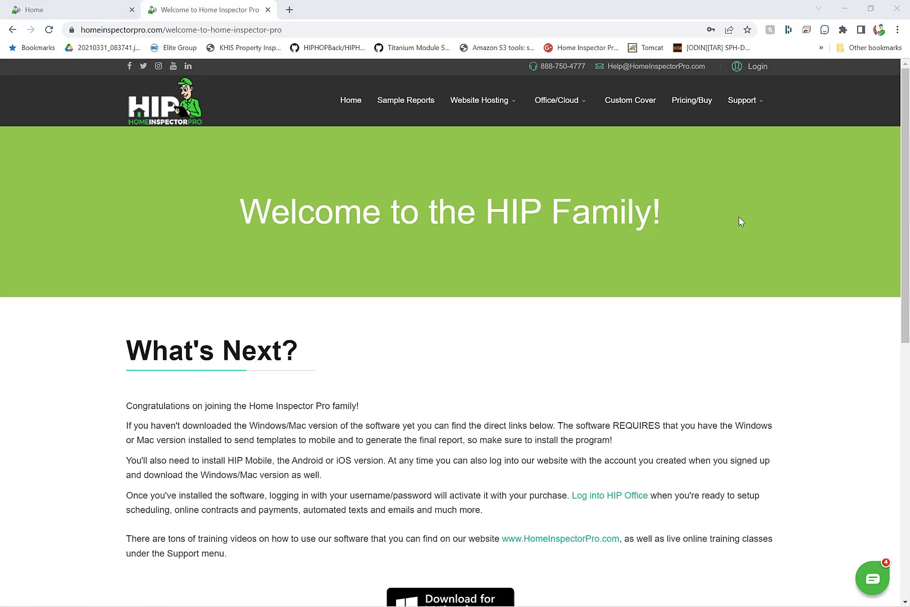
pyautogui.press('XF86AudioRaiseVolume')
# - Bring up the mirrored Pixel 6 Pro screen in AirDroid Cast and maximise it
pyautogui.moveTo(359, 604)
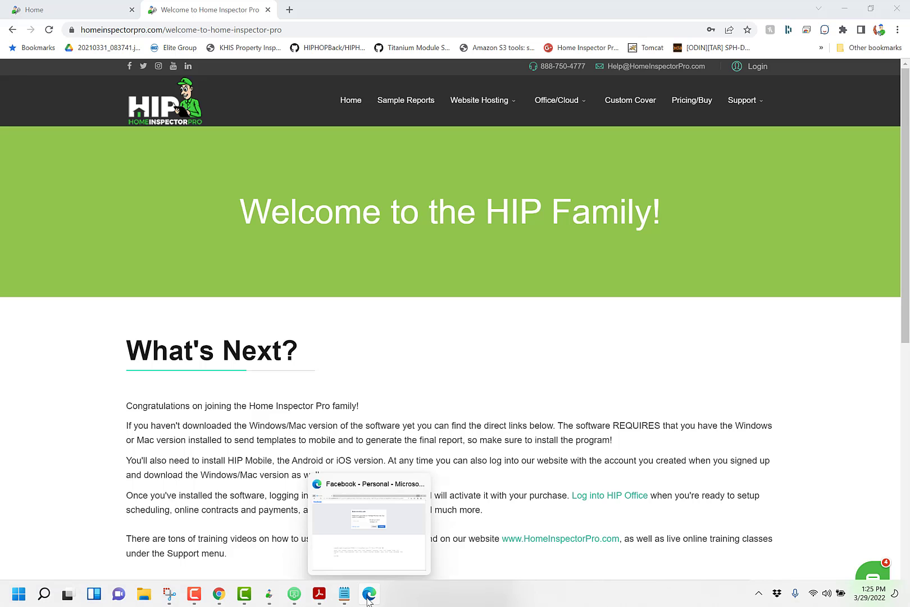
pyautogui.click(295, 595)
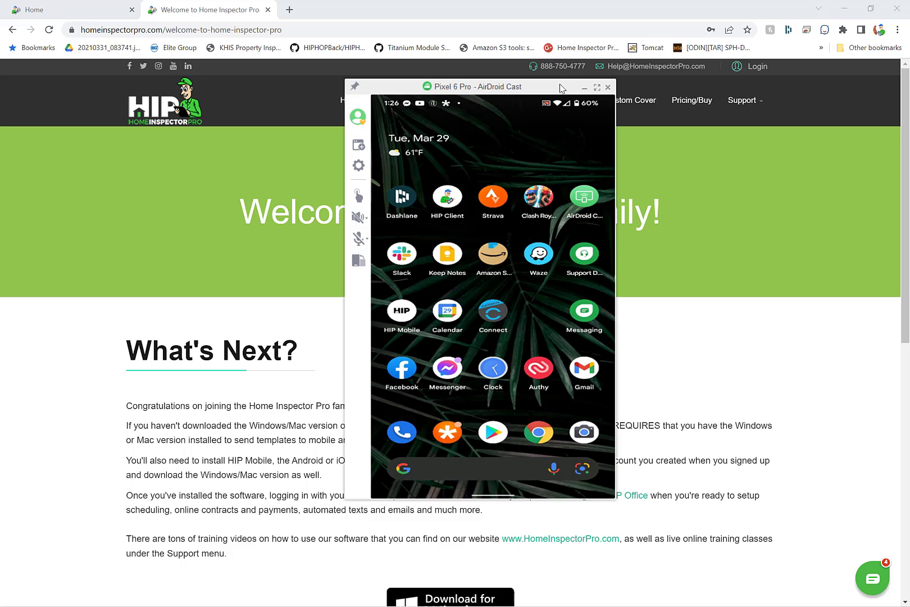
pyautogui.click(597, 87)
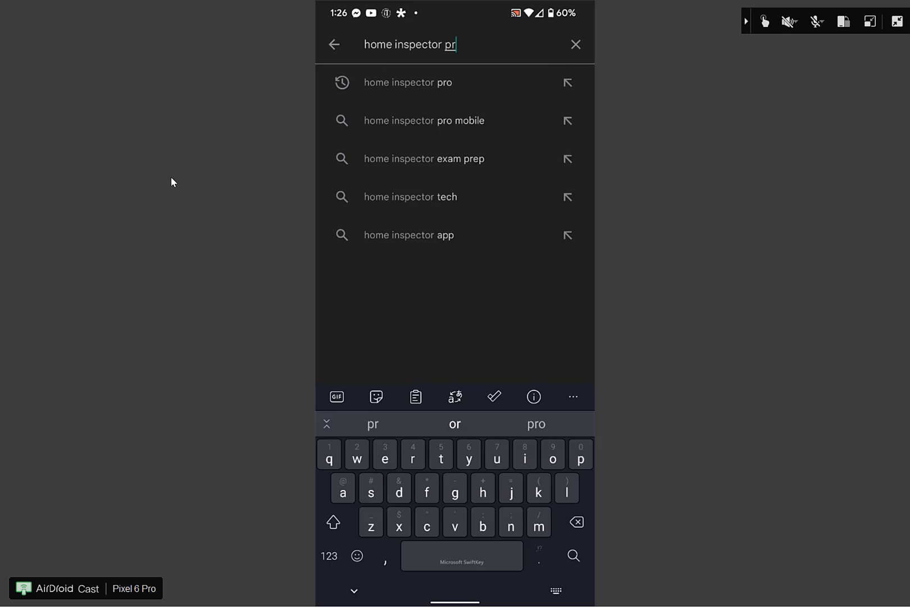
# - Finish entering 'home inspector pro' and run the Play Store search
pyautogui.write('o')
pyautogui.press('Return')
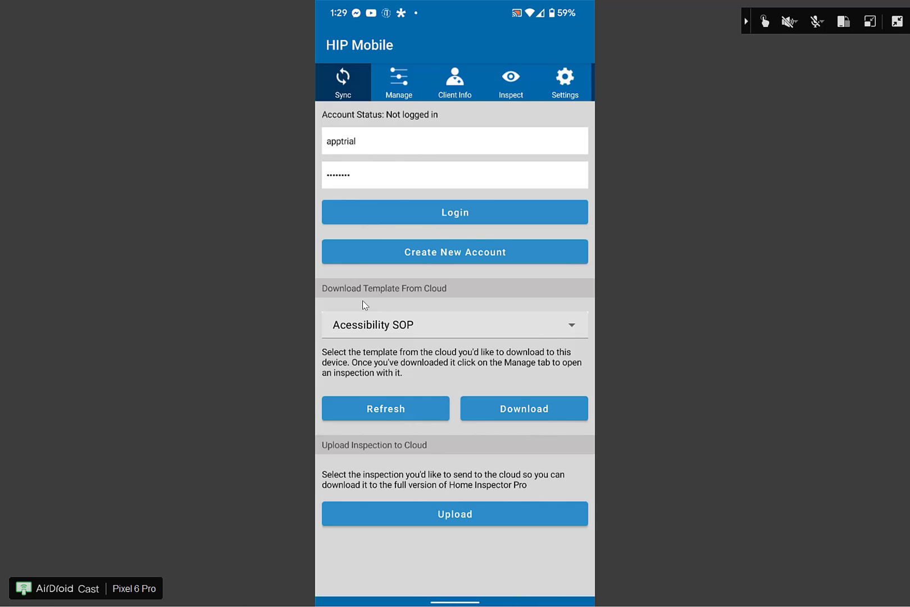
# - Open the Download Template From Cloud list and scroll to AHIT Master Checklist Report
pyautogui.click(559, 331)
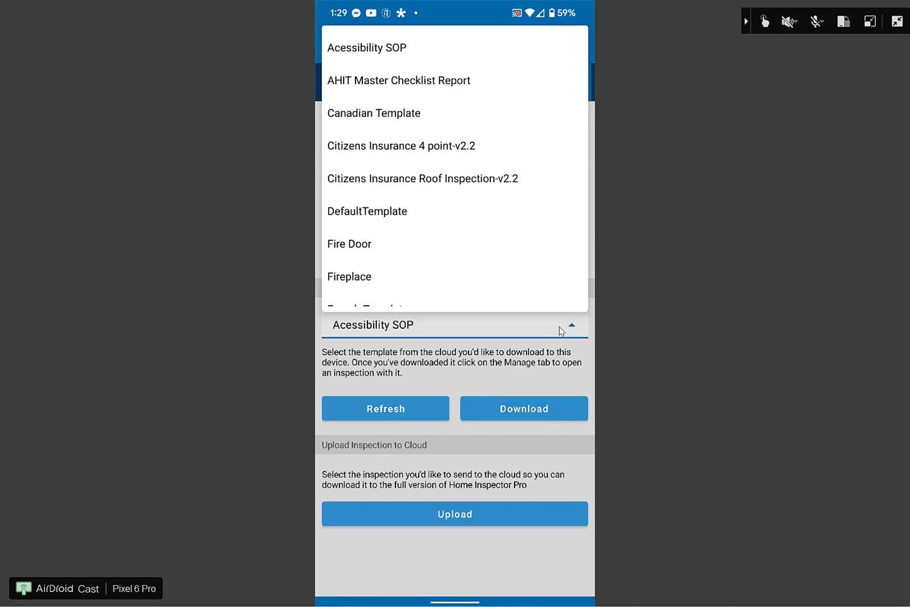
pyautogui.scroll(-2, 560, 331)
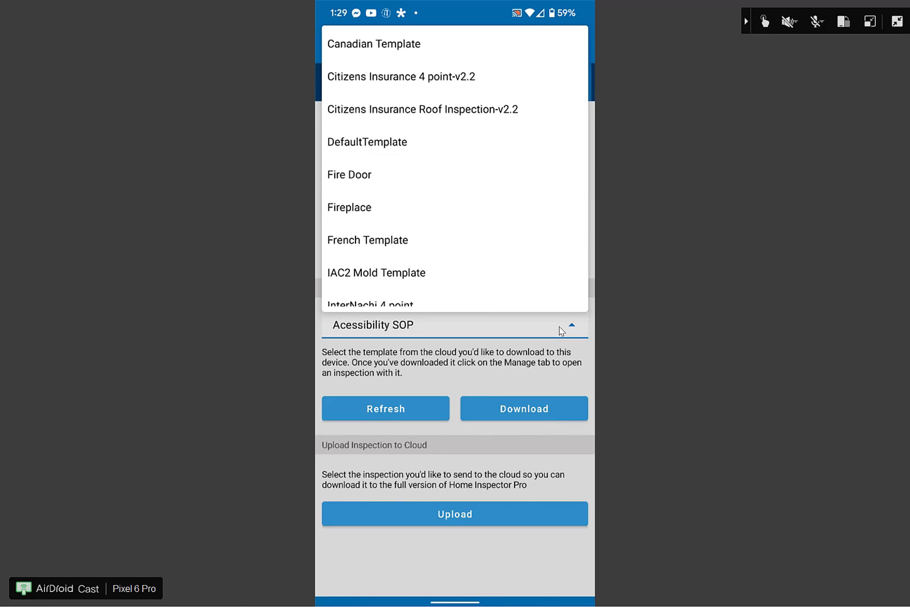
pyautogui.scroll(-3, 560, 330)
pyautogui.scroll(-1, 560, 331)
pyautogui.scroll(-2, 560, 330)
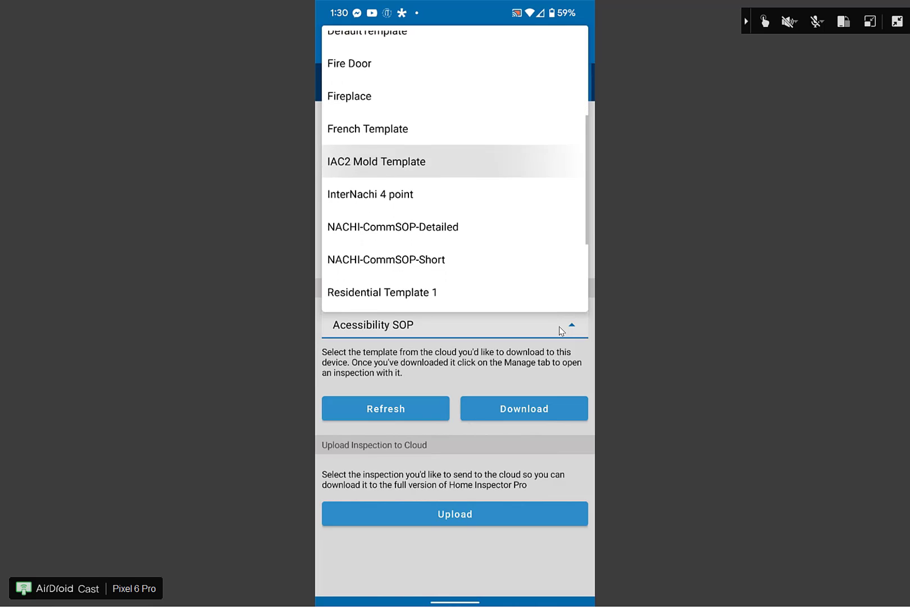
pyautogui.scroll(-3, 560, 331)
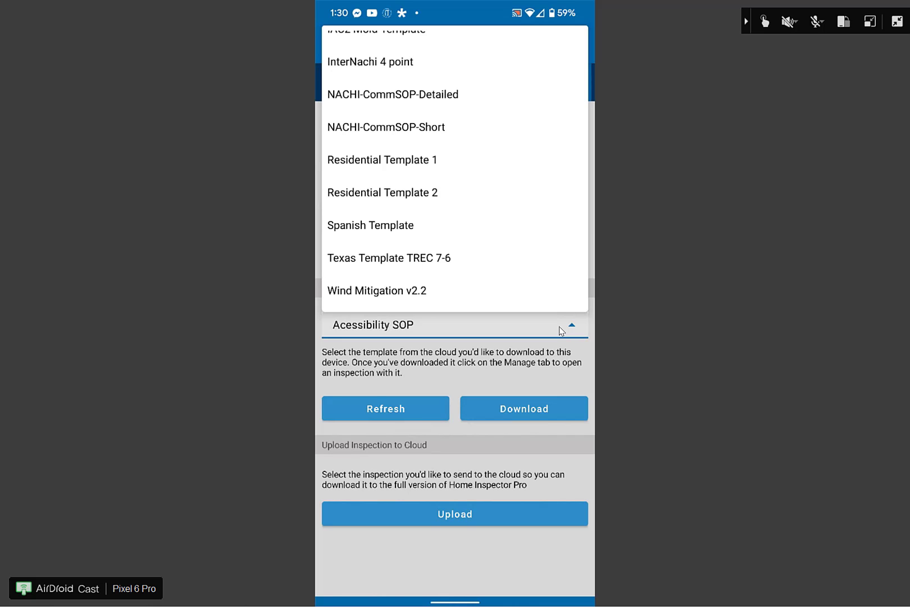
pyautogui.scroll(-2, 560, 330)
pyautogui.scroll(5, 559, 330)
# - Download the AHIT Master Checklist Report template, dismissing the Download Complete and No inspections found notices
pyautogui.click(399, 80)
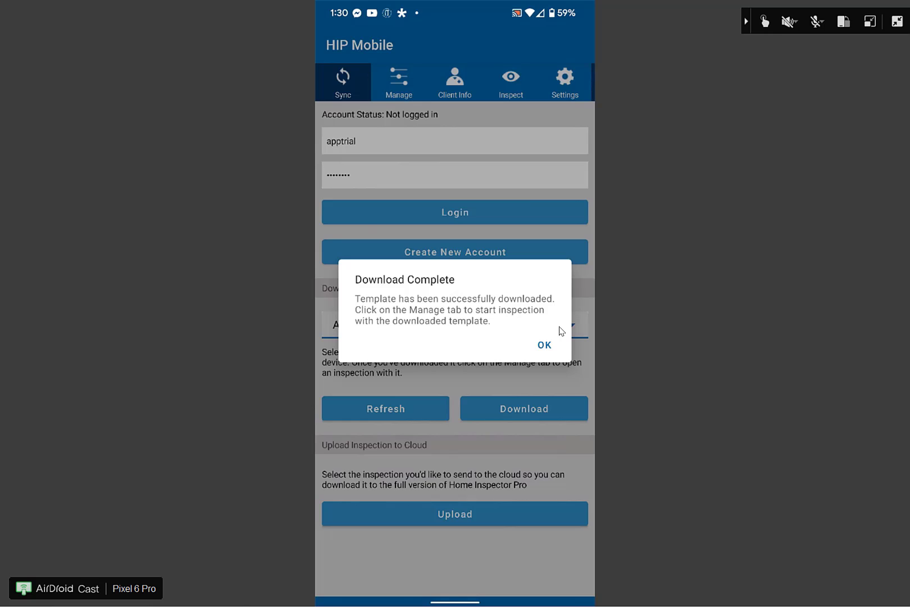
pyautogui.click(544, 344)
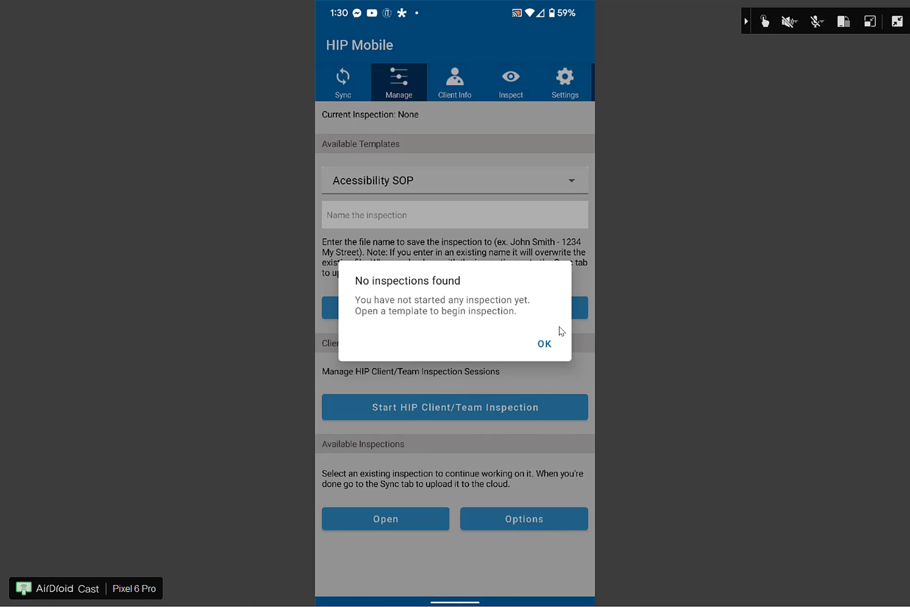
pyautogui.click(559, 330)
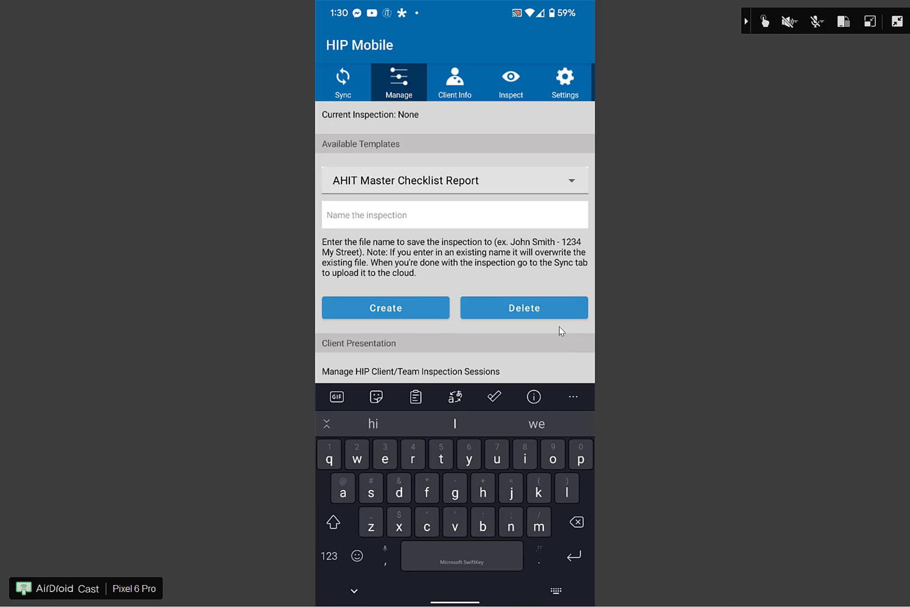
# - Name the new inspection 'Test' and hide the keyboard
pyautogui.write('Test')
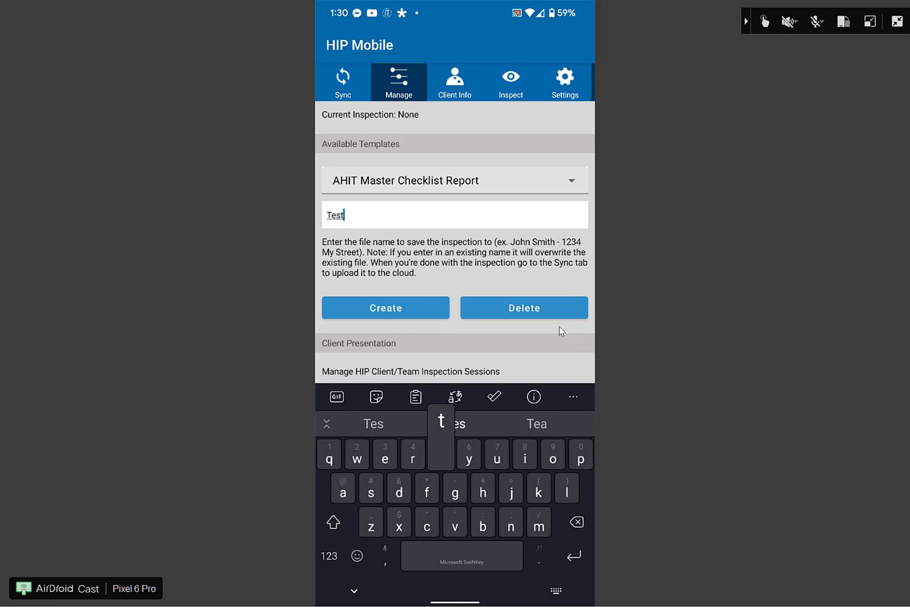
pyautogui.press('Escape')
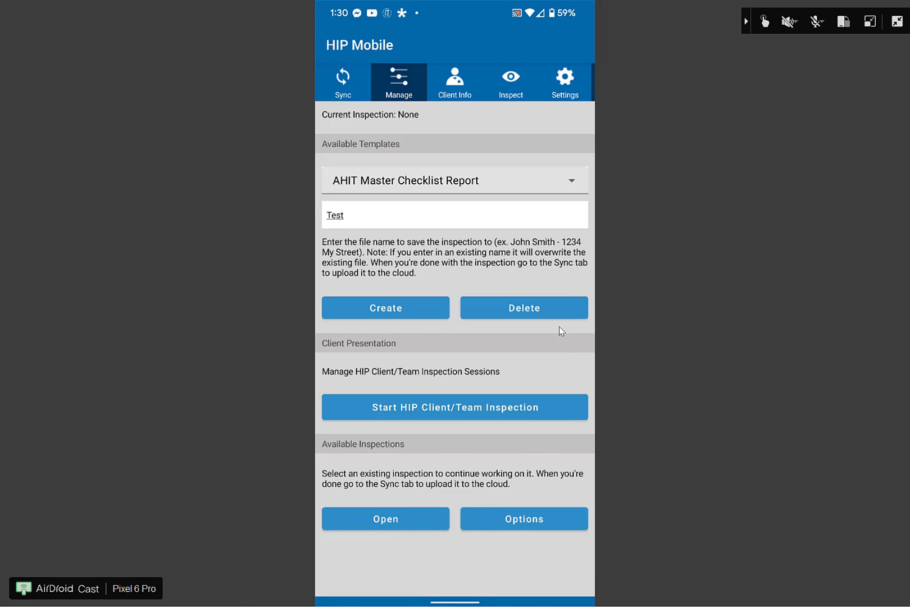
# - Create the Test inspection from the AHIT Master Checklist Report template
pyautogui.press('Return')
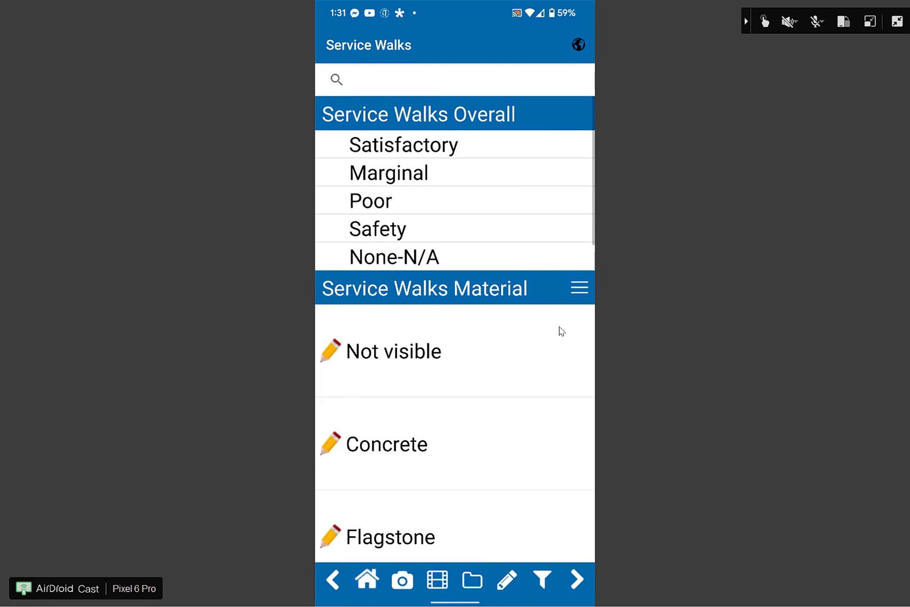
# - Mark Concrete as the service walk material and scroll down to the Service Walks narratives
pyautogui.scroll(-5, 455, 326)
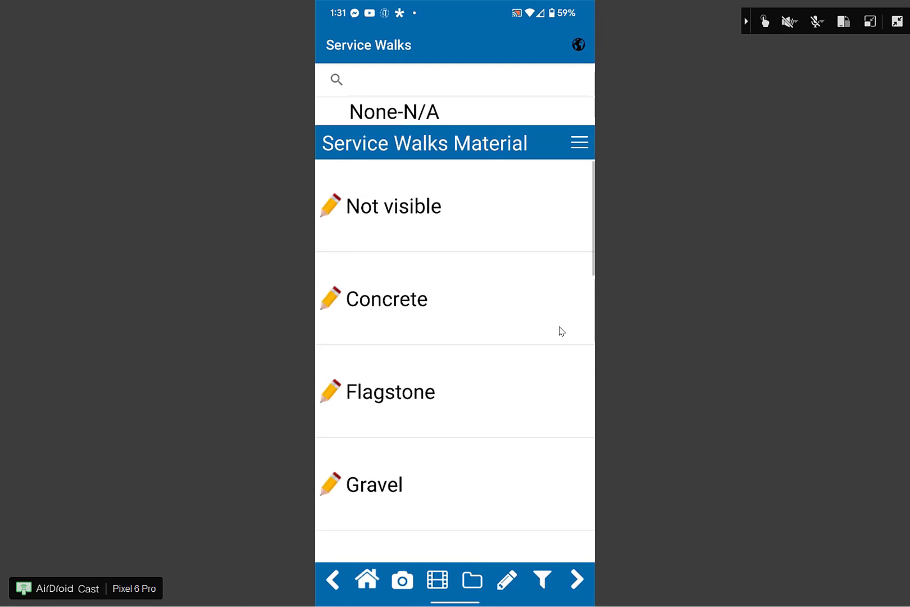
pyautogui.click(386, 293)
pyautogui.scroll(-5, 559, 331)
pyautogui.scroll(-8, 559, 330)
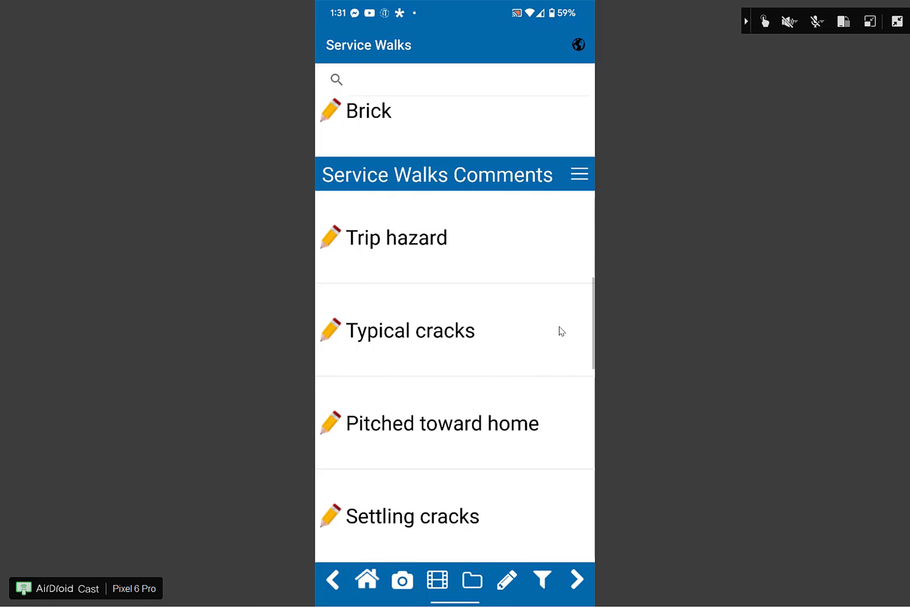
pyautogui.scroll(-5, 561, 332)
pyautogui.scroll(-4, 561, 332)
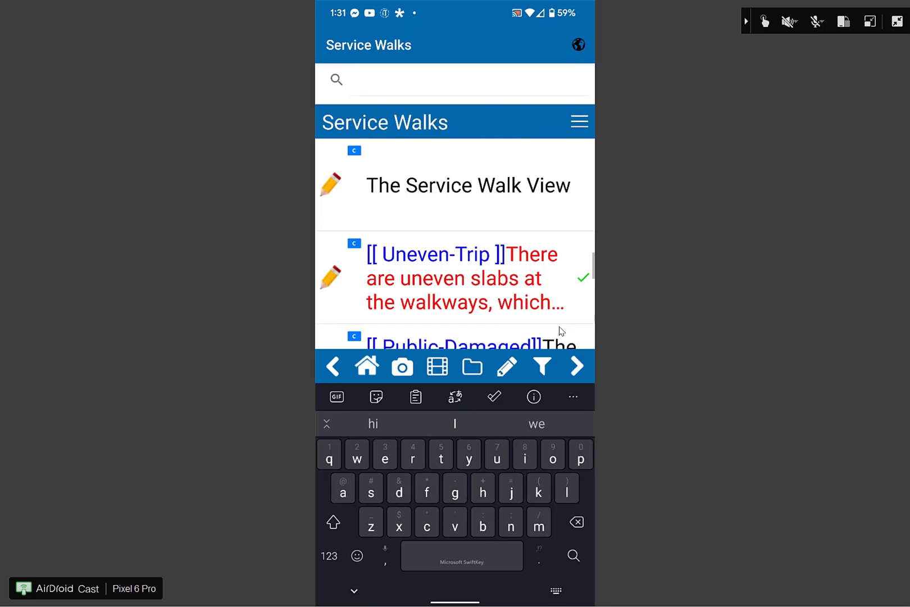
# - Search Service Walks for 'trip' to list the matching entries
pyautogui.write('trip')
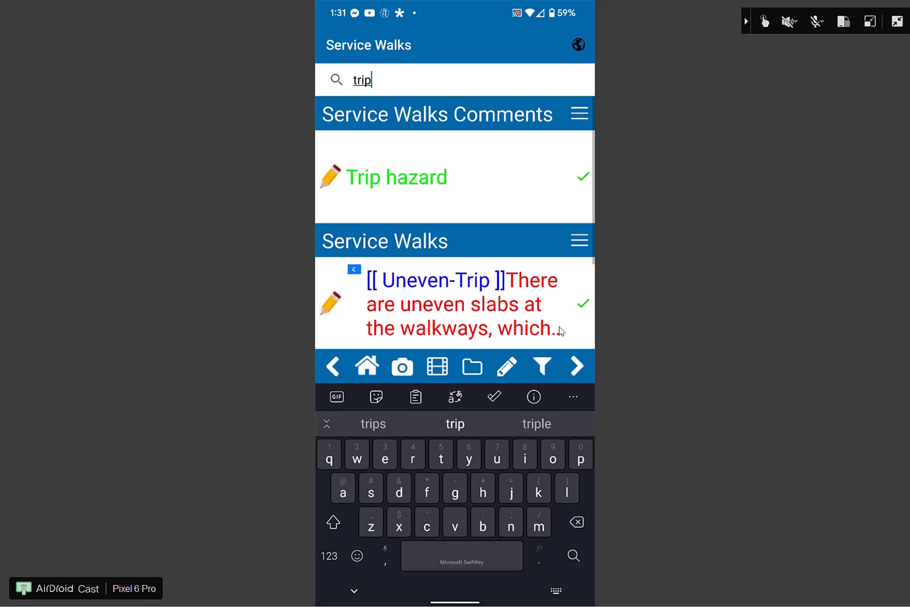
pyautogui.press('Return')
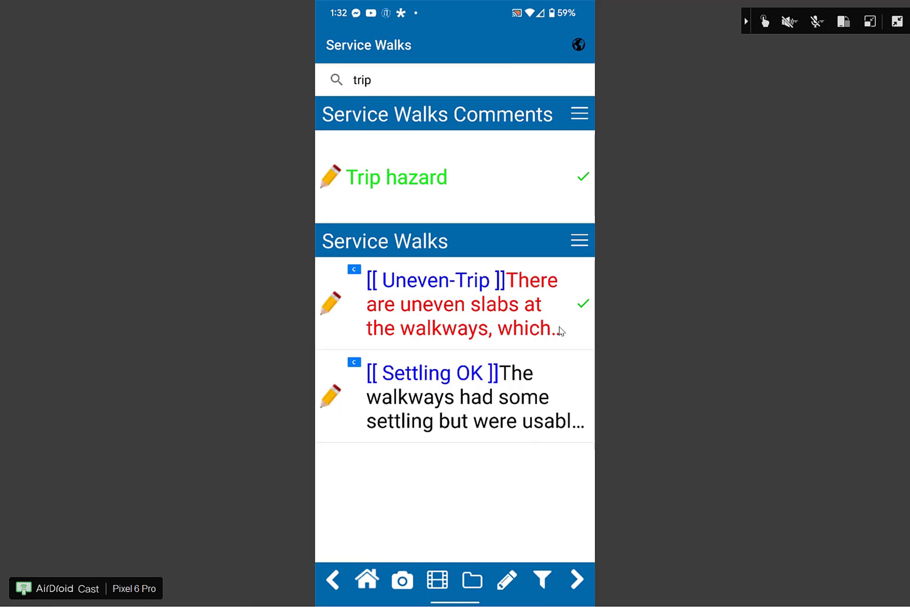
# - On the Sync tab, dismiss the Upload Not Allowed warning, then tap the username field and hide the keyboard
pyautogui.click(367, 575)
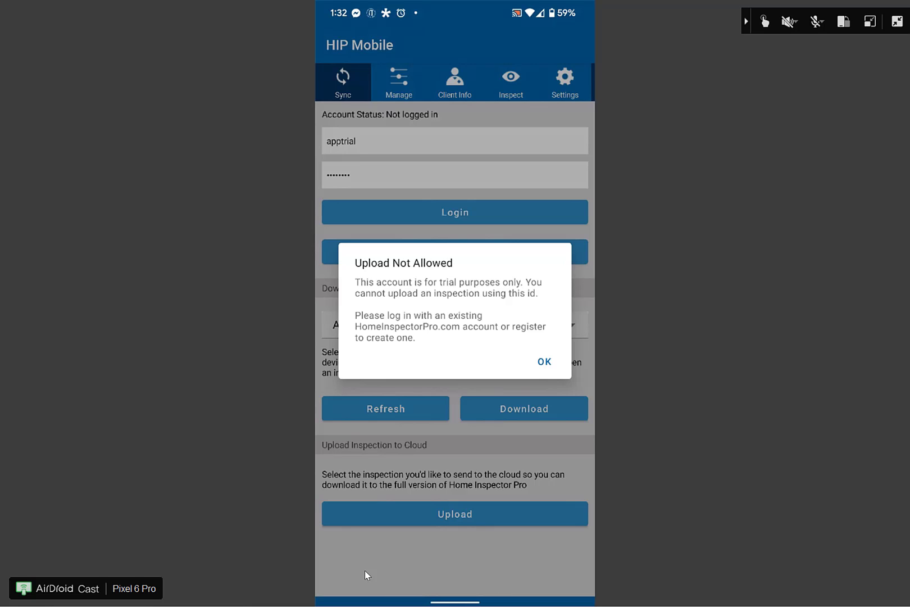
pyautogui.press('Escape')
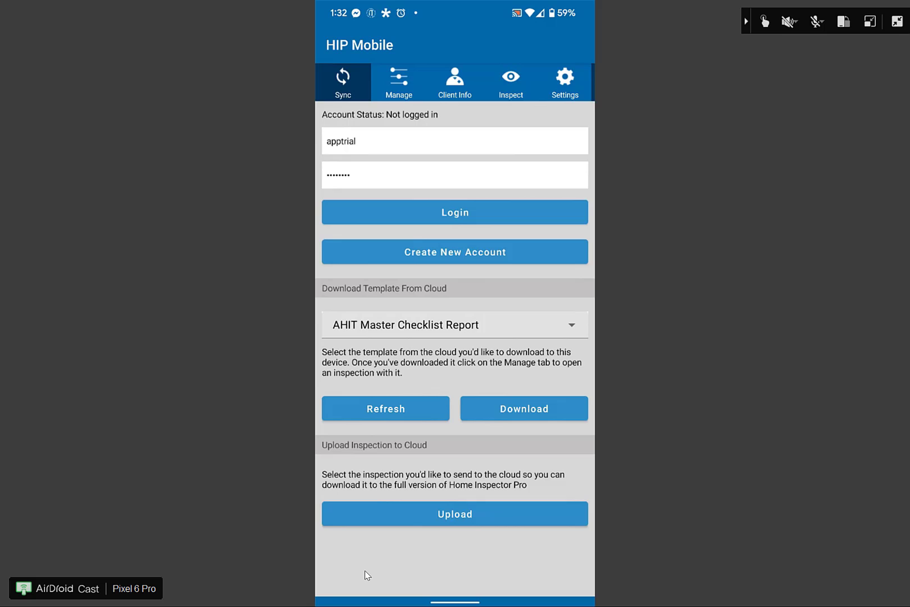
pyautogui.click(356, 141)
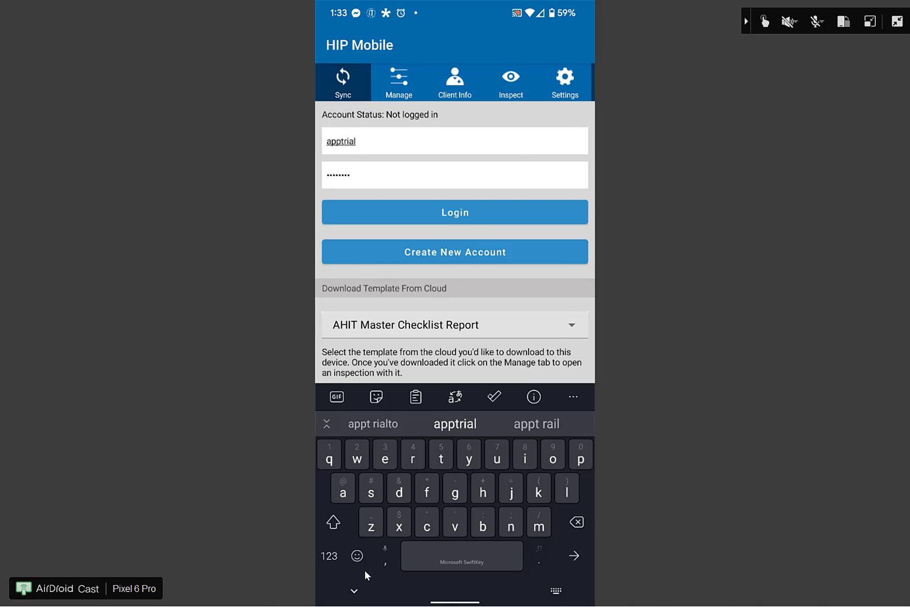
pyautogui.click(365, 570)
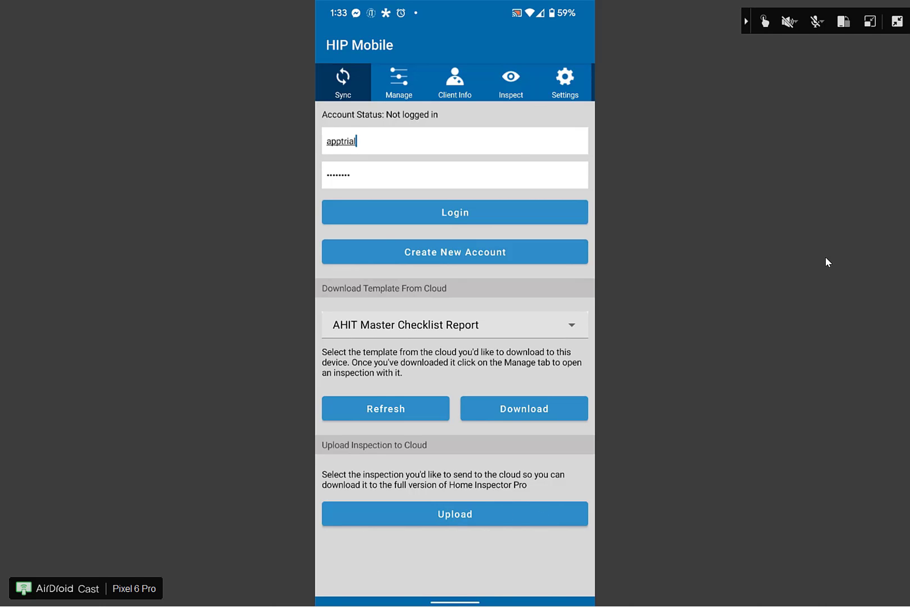
# - Exit full screen and minimize the phone mirror, scroll to the site's Download buttons, then show the desktop
pyautogui.click(897, 21)
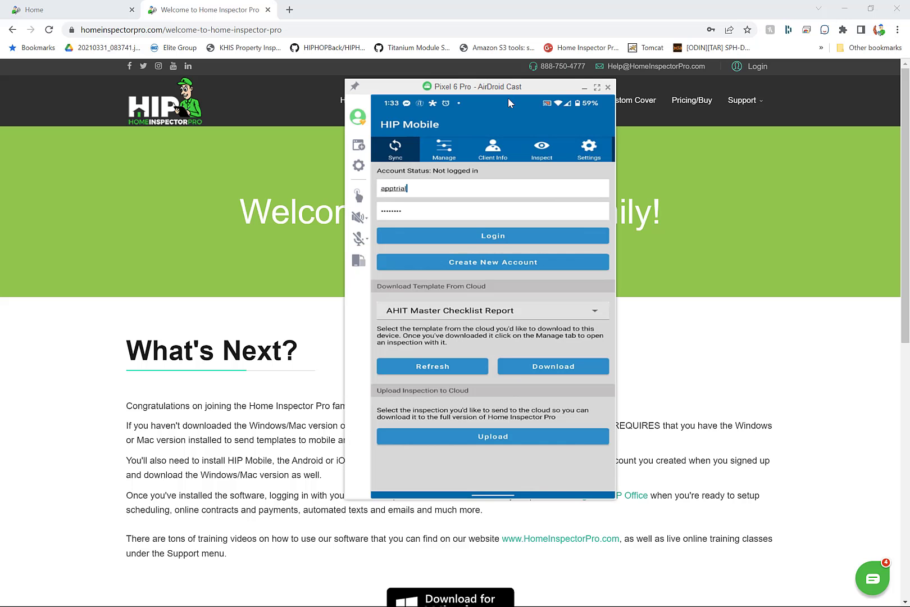
pyautogui.click(584, 87)
pyautogui.scroll(-6, 447, 269)
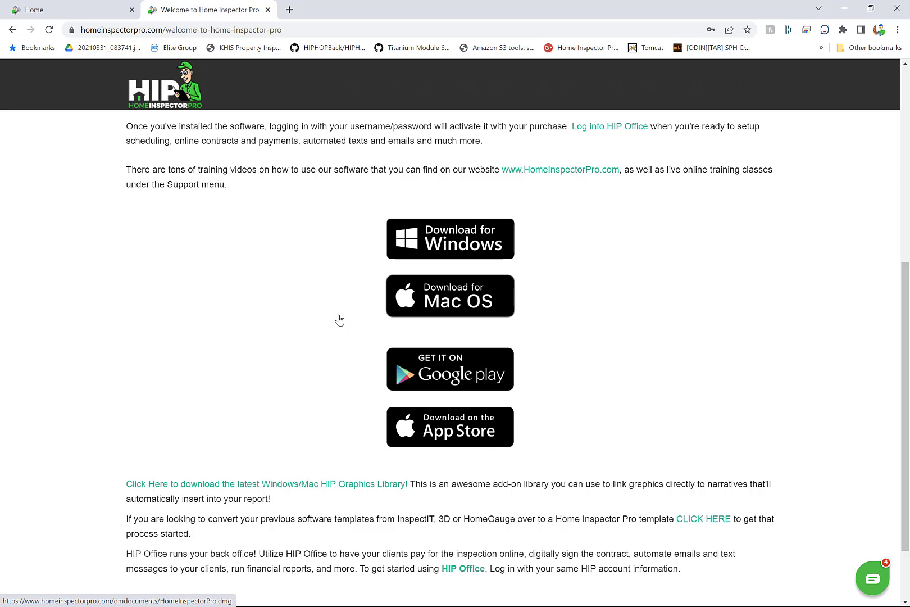
pyautogui.press('super+d')
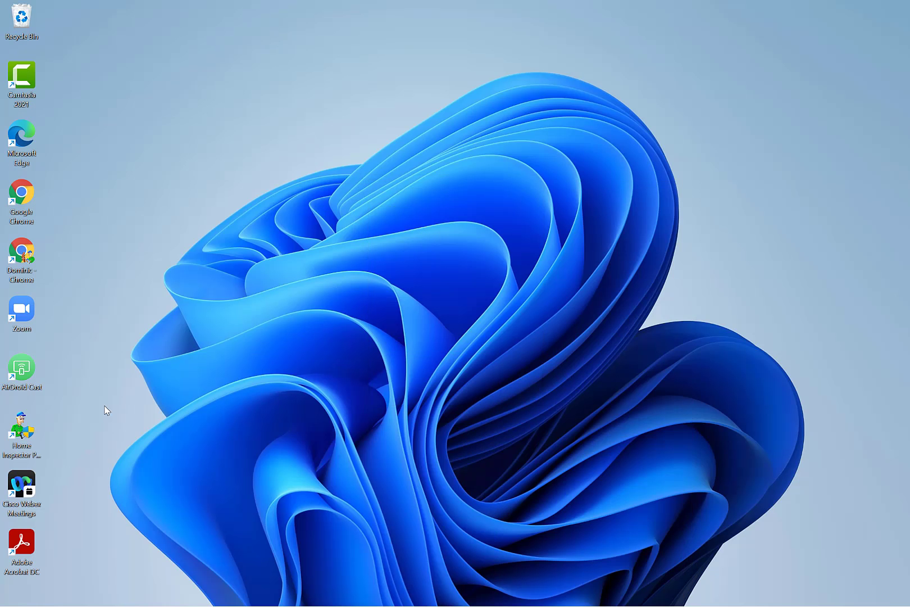
# - Launch Home Inspector Pro and load the AHIT Master Checklist Report.tpz template on Client Info
pyautogui.doubleClick(28, 438)
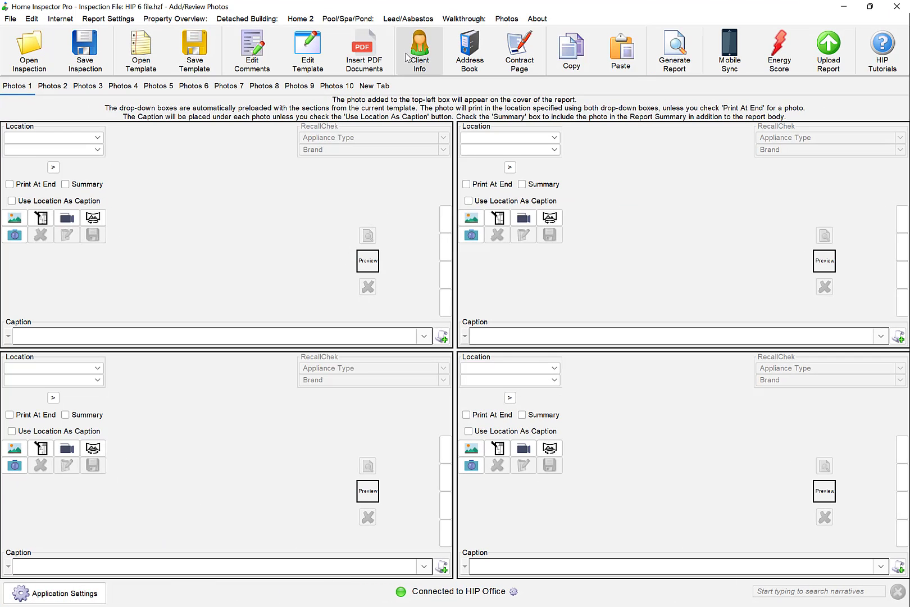
pyautogui.click(406, 57)
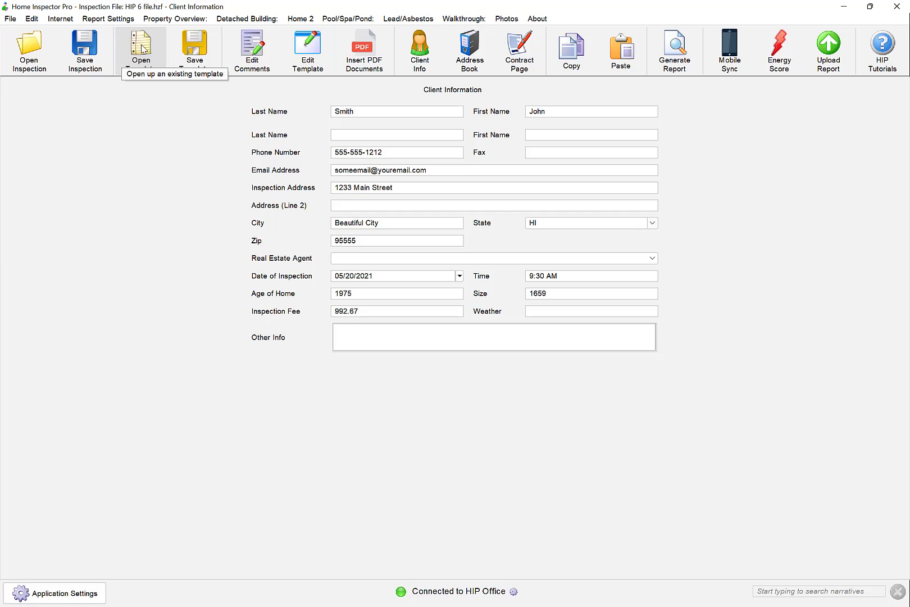
pyautogui.click(141, 46)
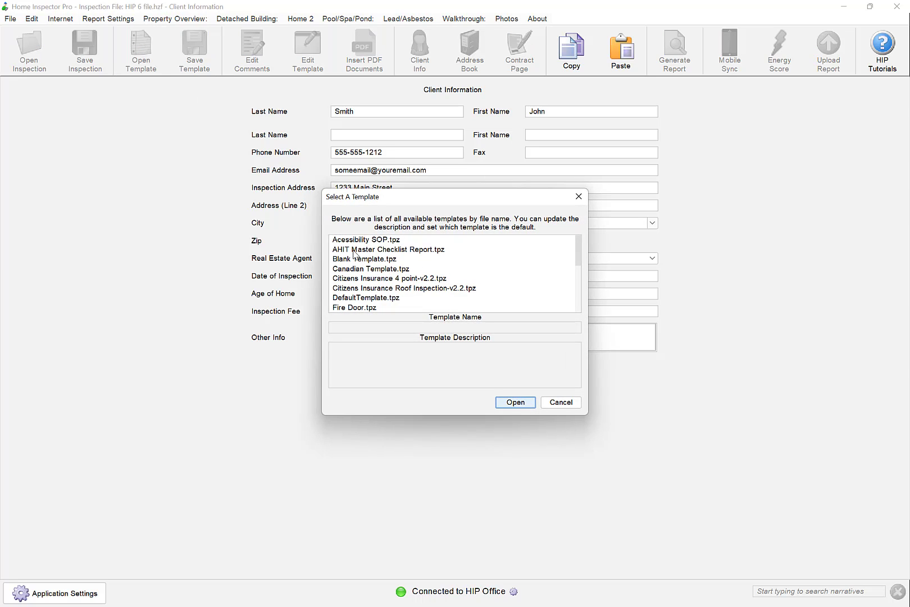
pyautogui.click(355, 250)
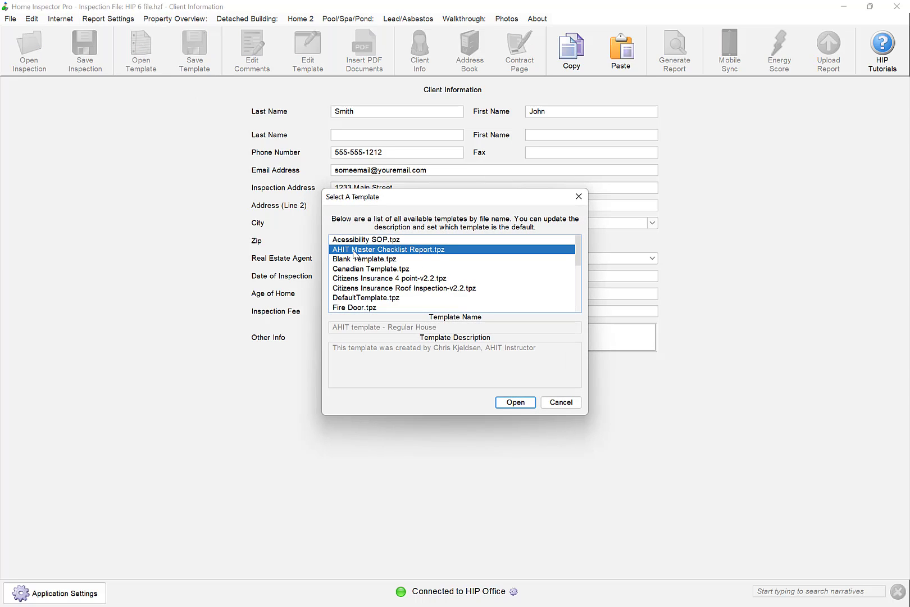
pyautogui.click(515, 402)
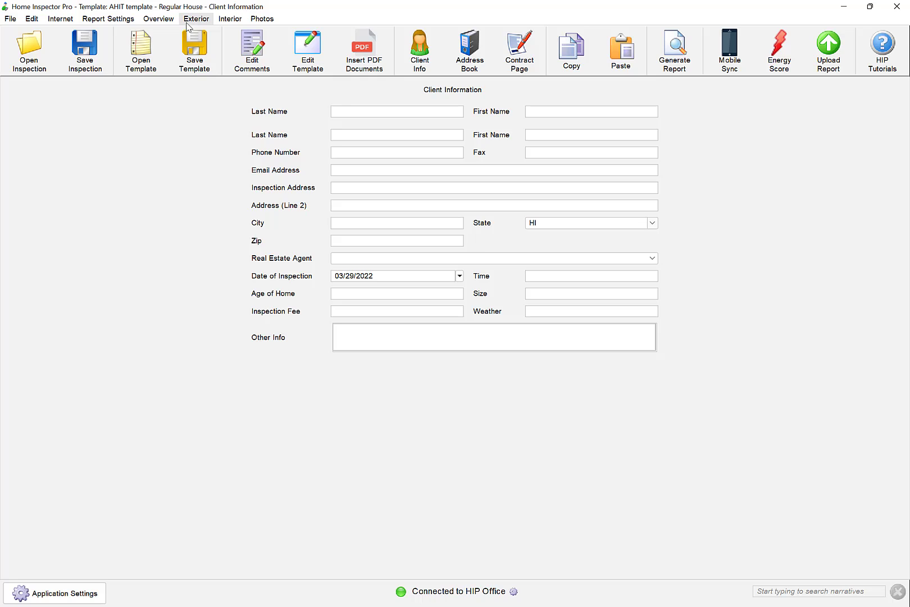
# - Browse the template's Exterior section list, then close it without choosing a section
pyautogui.click(160, 20)
pyautogui.moveTo(184, 27)
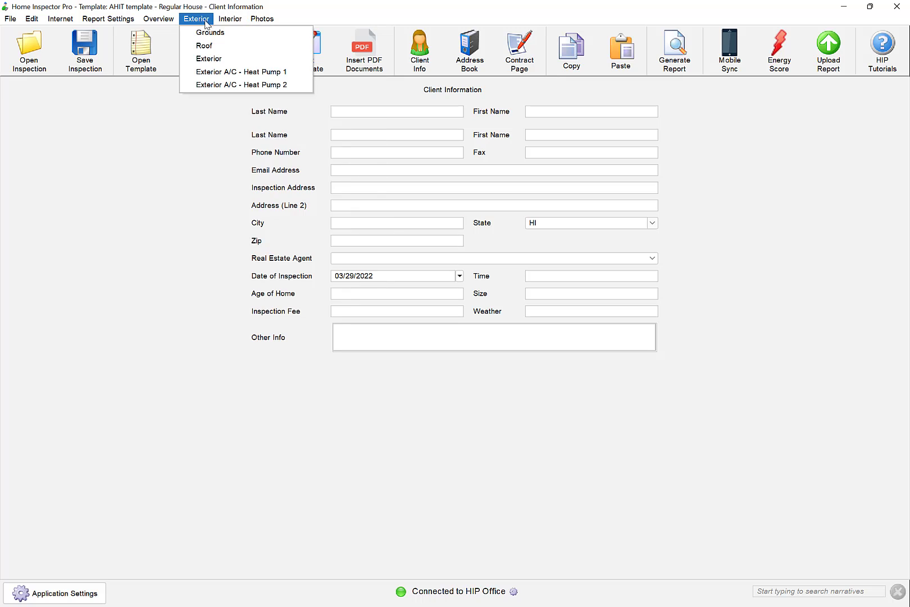
pyautogui.press('Escape')
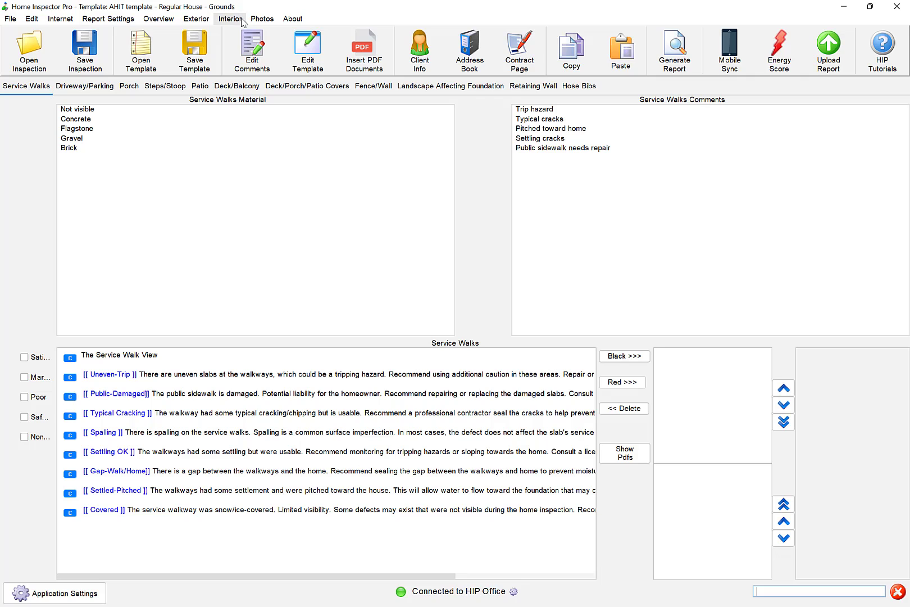
# - Through Mobile Sync, download the cloud inspection test_video_2-1-21 and save it into Client Data
pyautogui.click(728, 52)
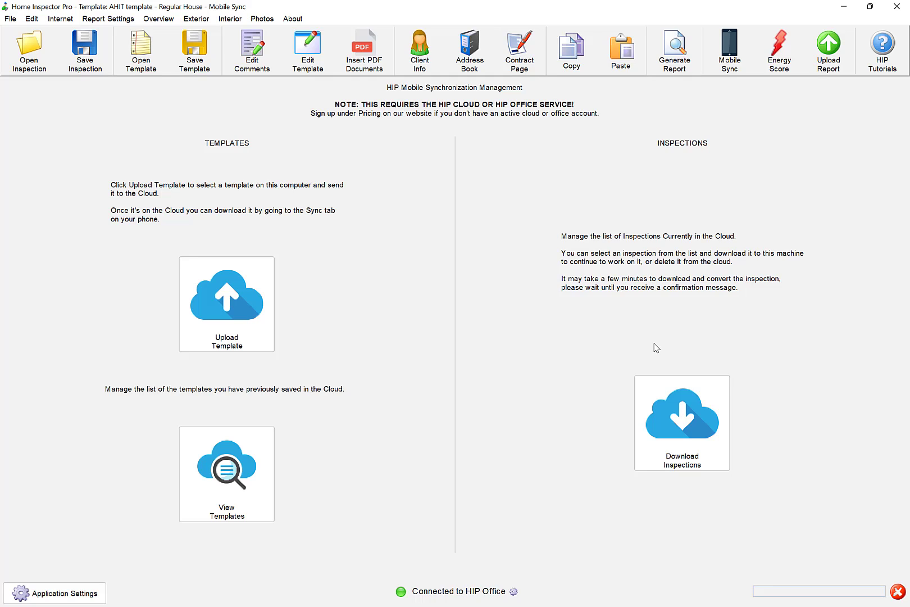
pyautogui.click(673, 417)
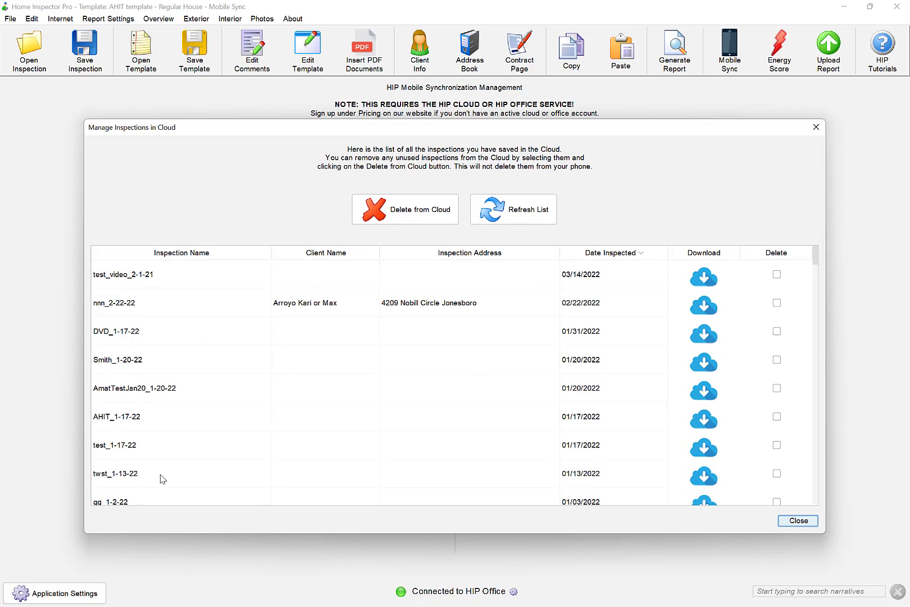
pyautogui.click(703, 278)
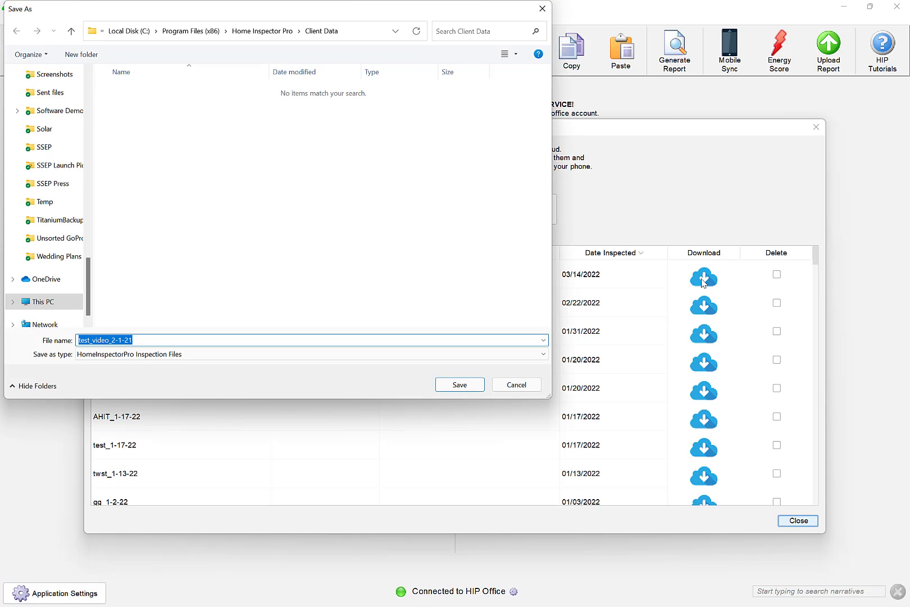
pyautogui.click(458, 385)
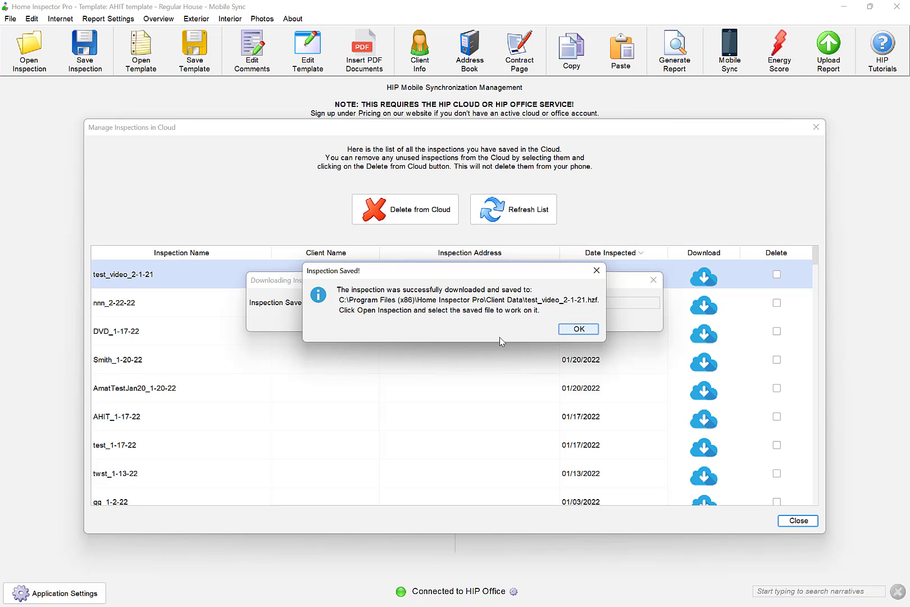
pyautogui.click(579, 328)
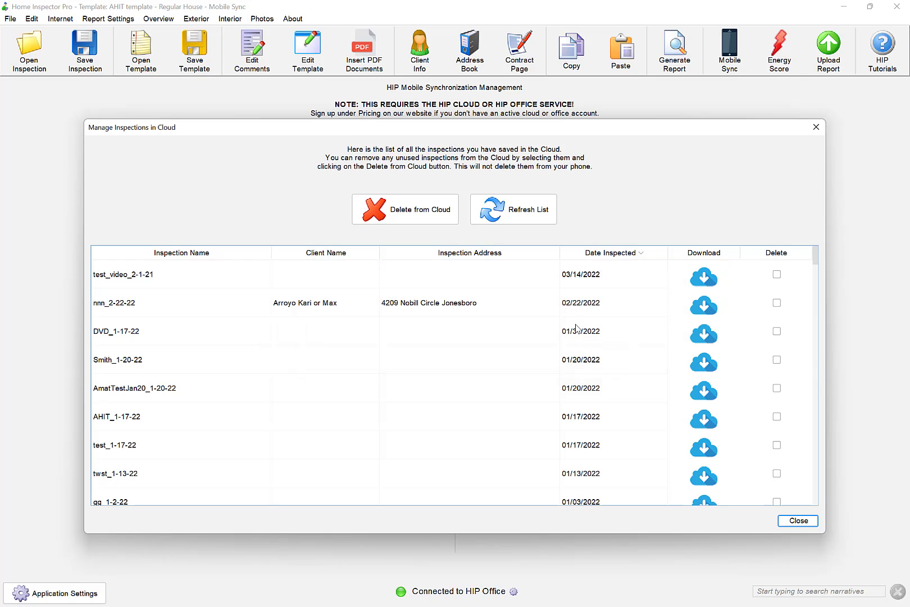
# - Close the cloud inspections list and open test_video_2-1-21.hzf in place of the template
pyautogui.click(816, 127)
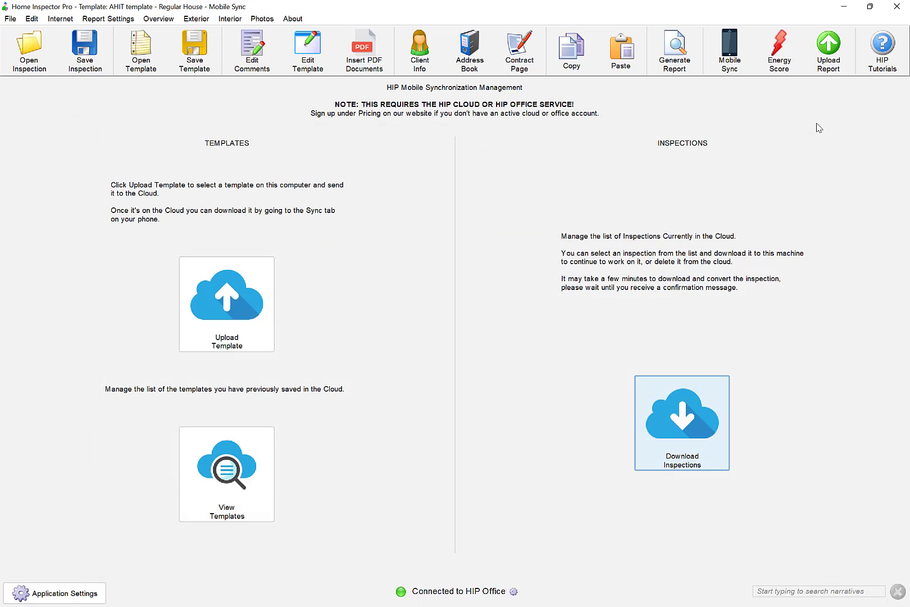
pyautogui.click(42, 43)
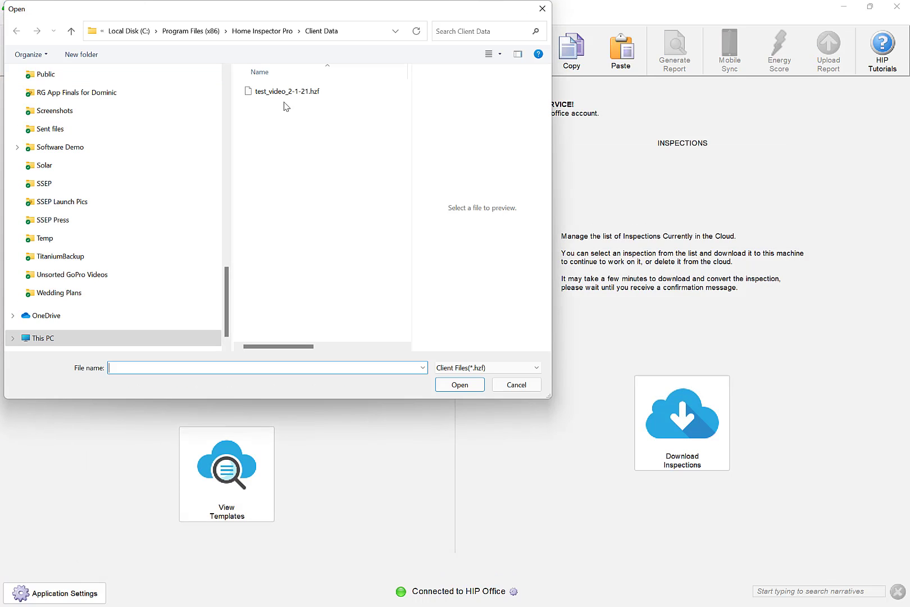
pyautogui.click(285, 96)
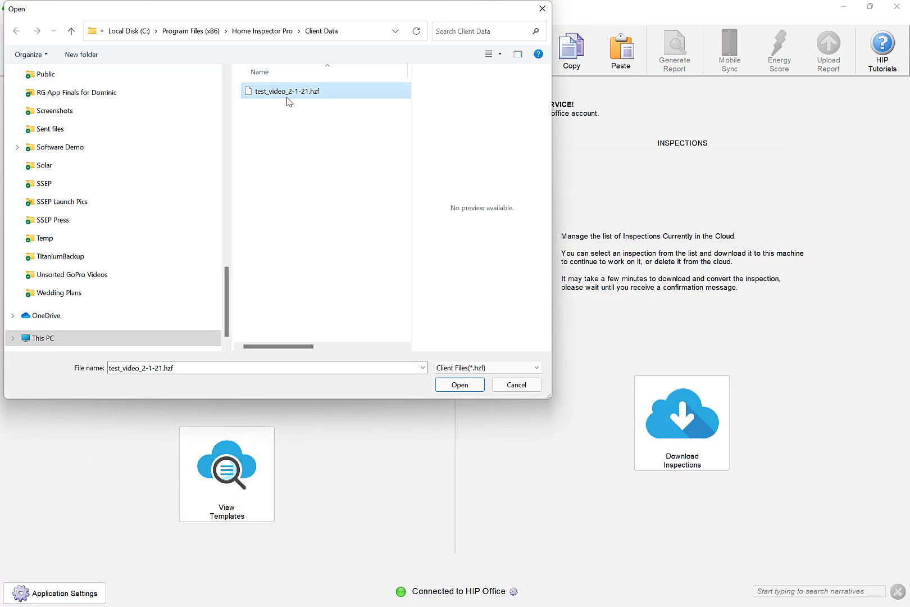
pyautogui.click(457, 385)
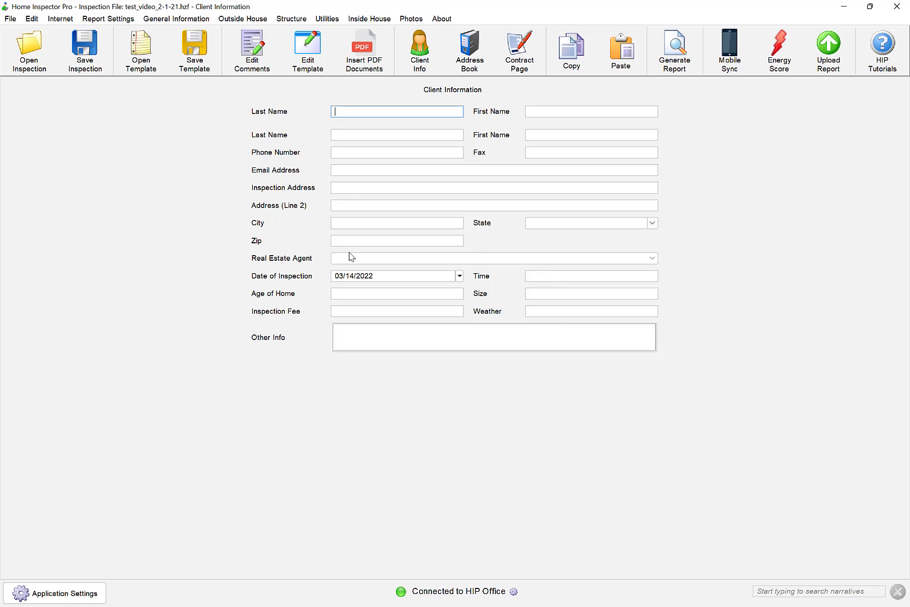
# - Generate the report as test_video_2-1-21.pdf, saved in the Client Reports folder
pyautogui.click(674, 67)
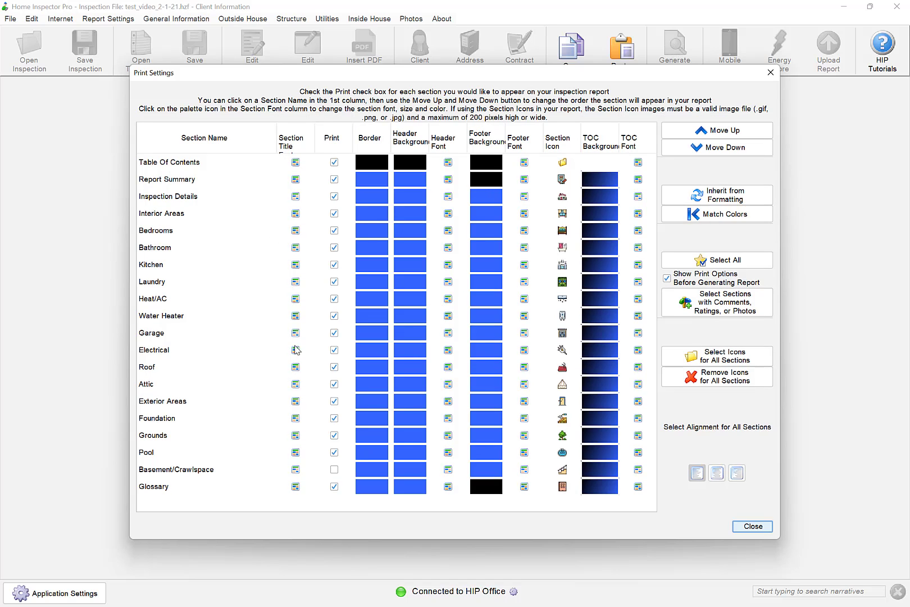
pyautogui.click(752, 526)
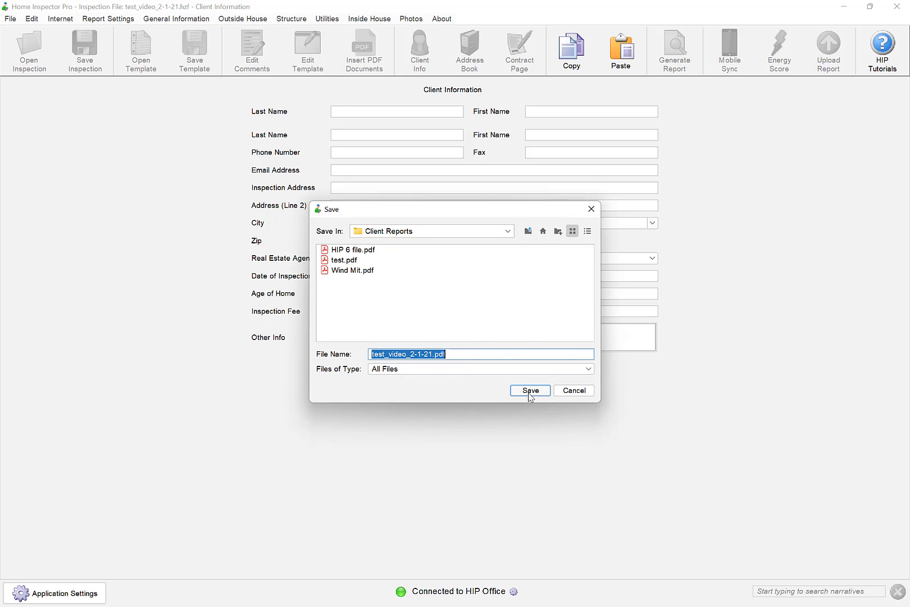
pyautogui.click(414, 232)
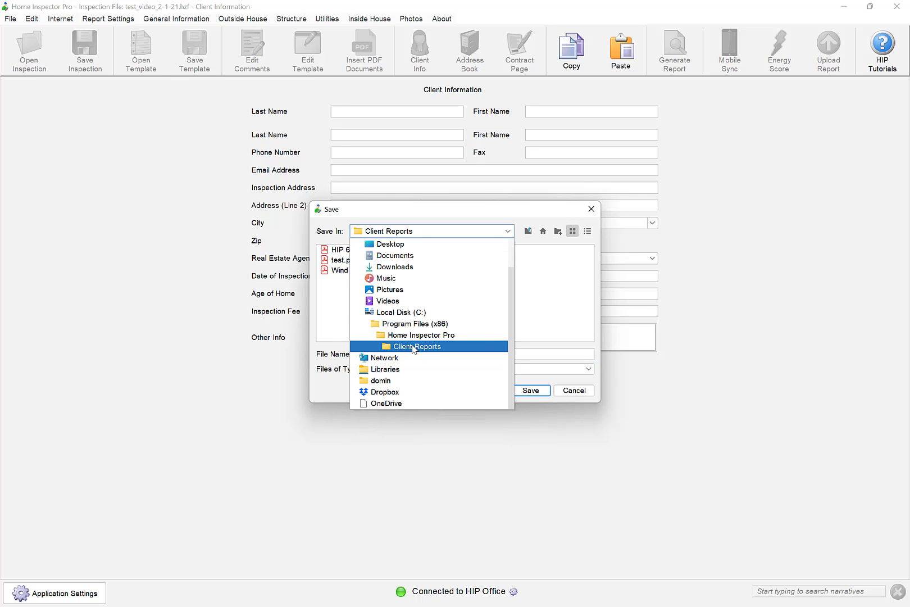
pyautogui.click(542, 340)
pyautogui.click(533, 391)
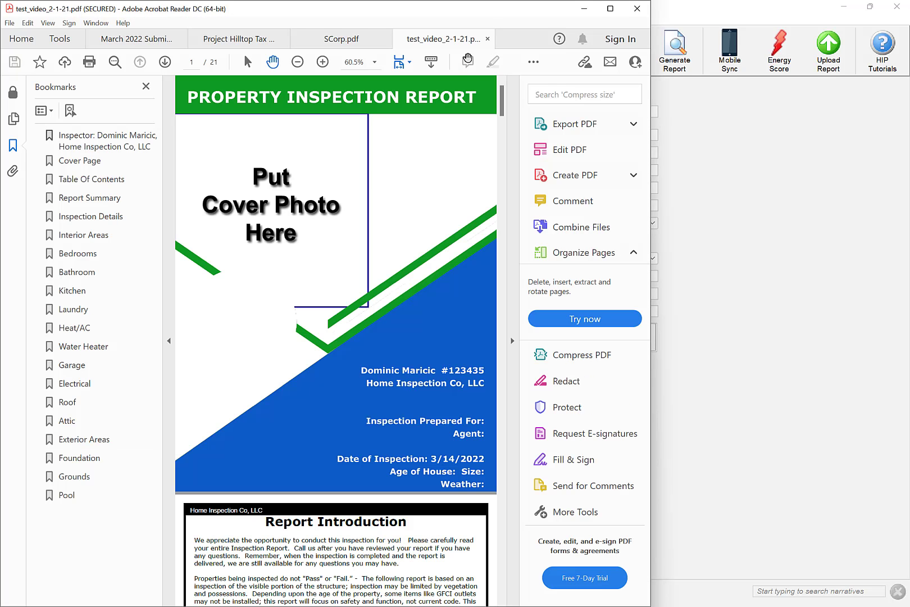
# - Minimize the PDF report, focus the client email field, and open then dismiss the Upload Report options
pyautogui.click(578, 12)
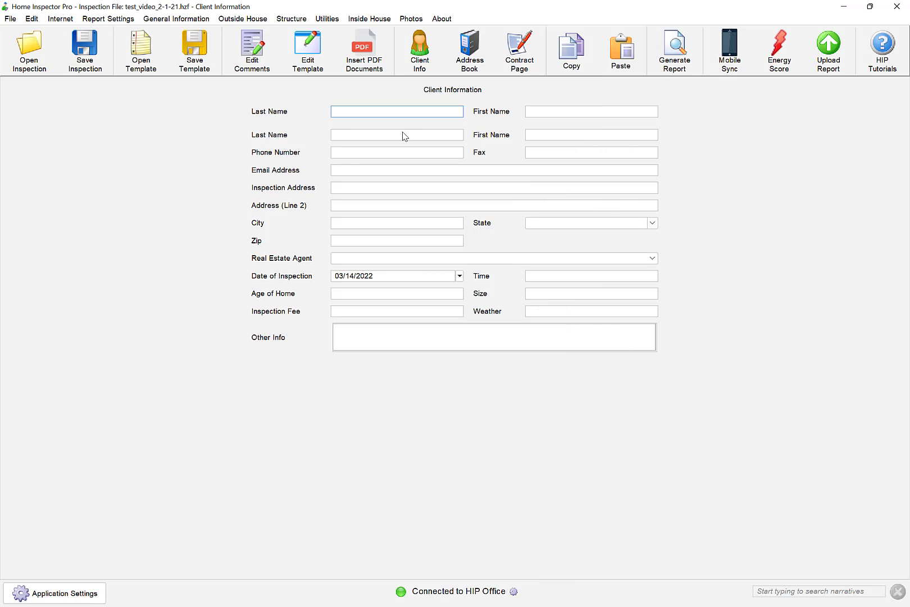
pyautogui.click(347, 169)
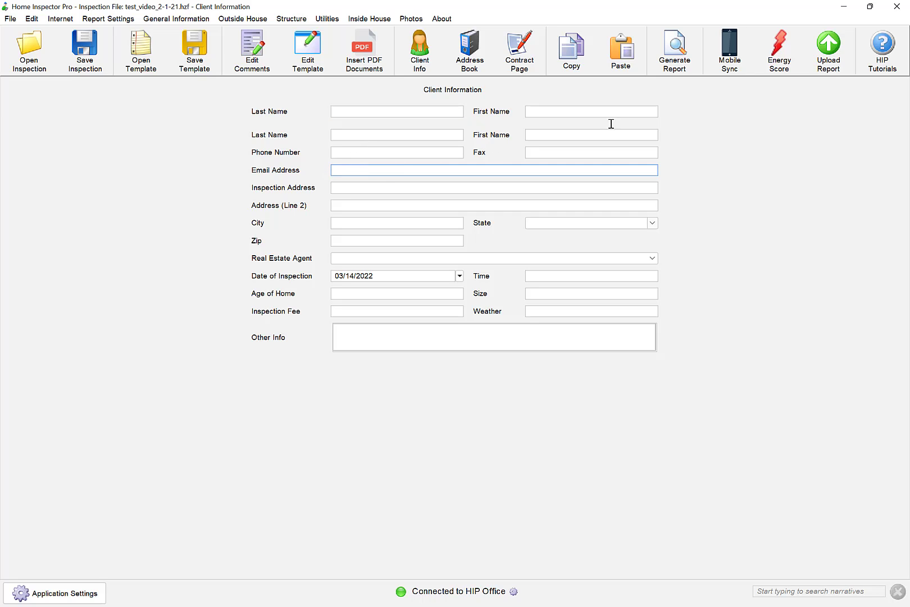
pyautogui.click(823, 59)
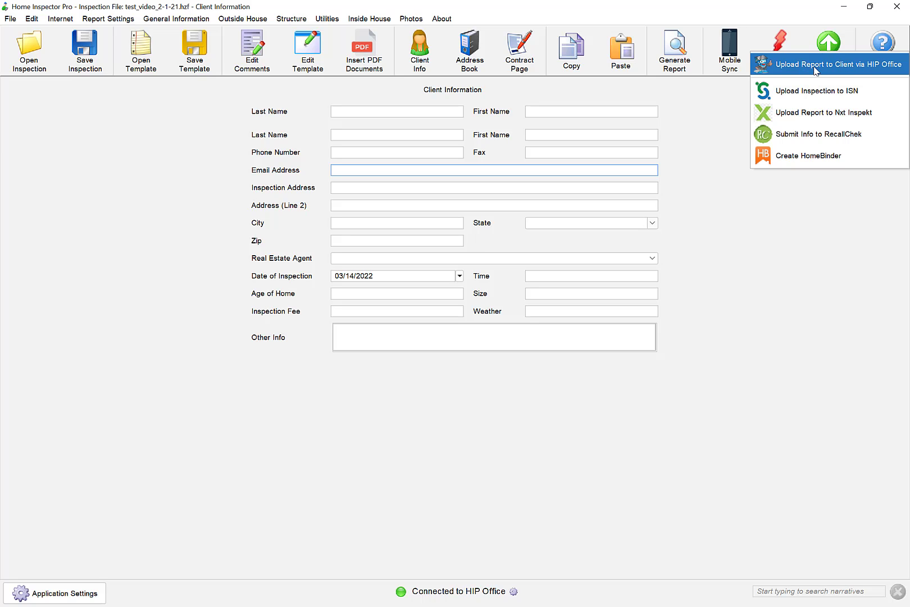
pyautogui.click(715, 180)
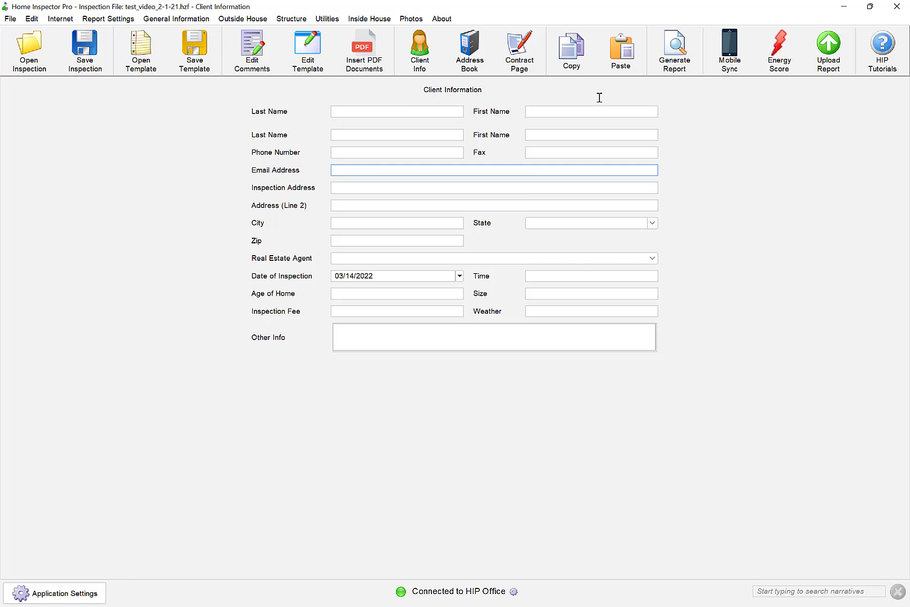
# - Minimize Home Inspector Pro, bring Chrome back to the welcome page, and log in to the website account
pyautogui.click(844, 8)
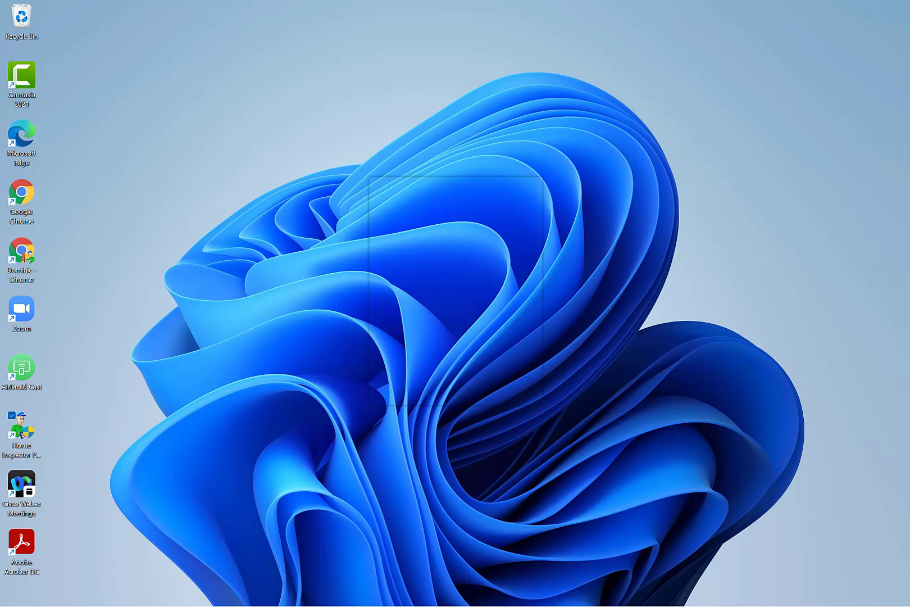
pyautogui.moveTo(319, 595)
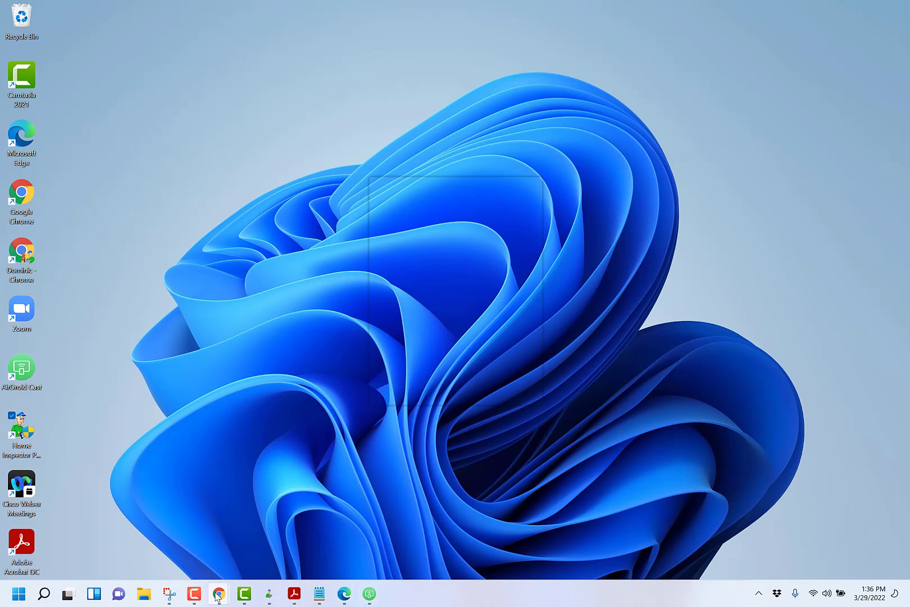
pyautogui.moveTo(219, 596)
pyautogui.click(162, 542)
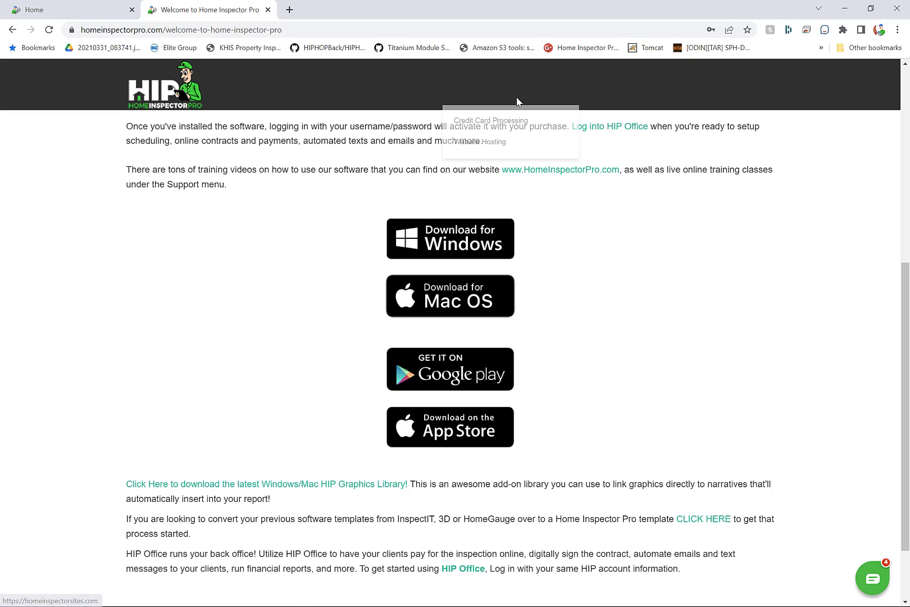
pyautogui.scroll(6, 670, 172)
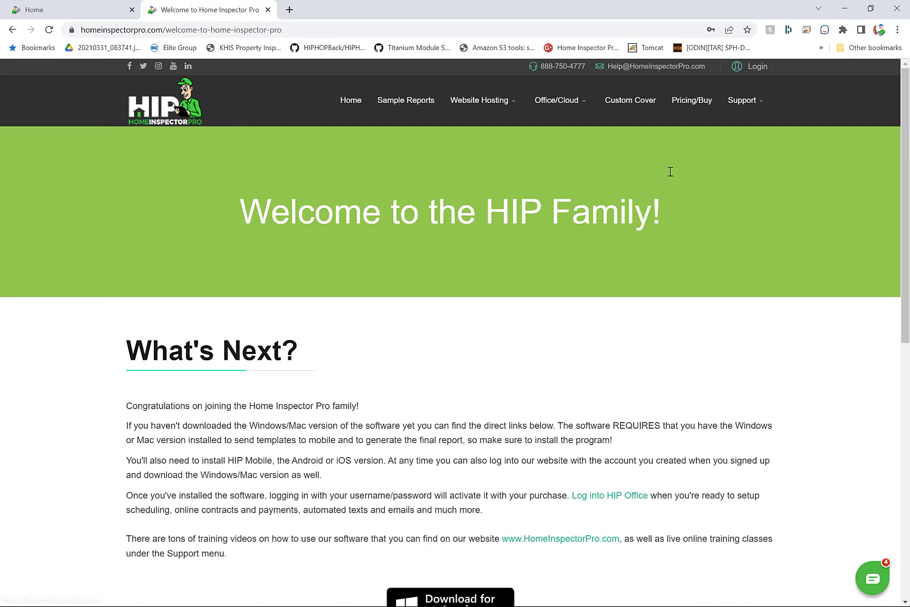
pyautogui.click(756, 66)
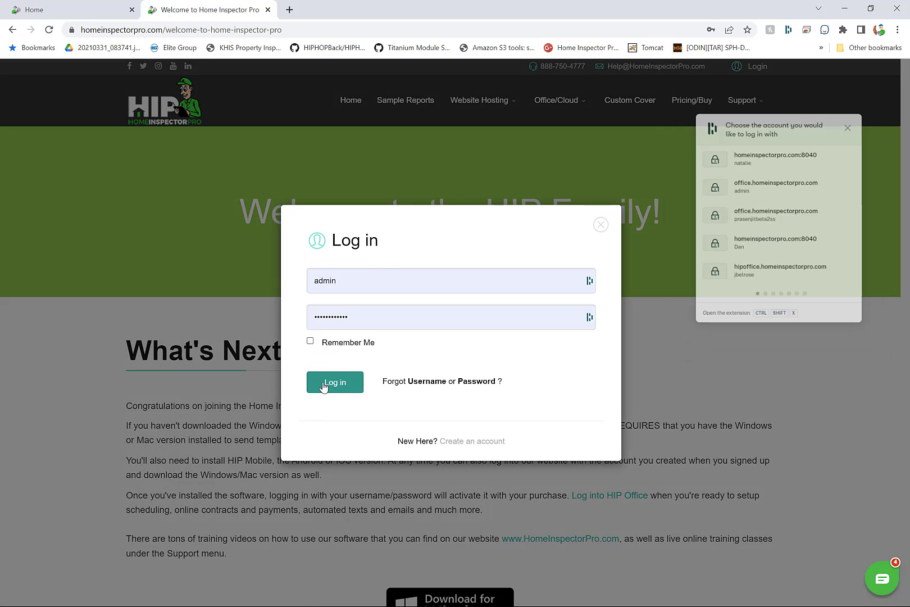
pyautogui.click(324, 385)
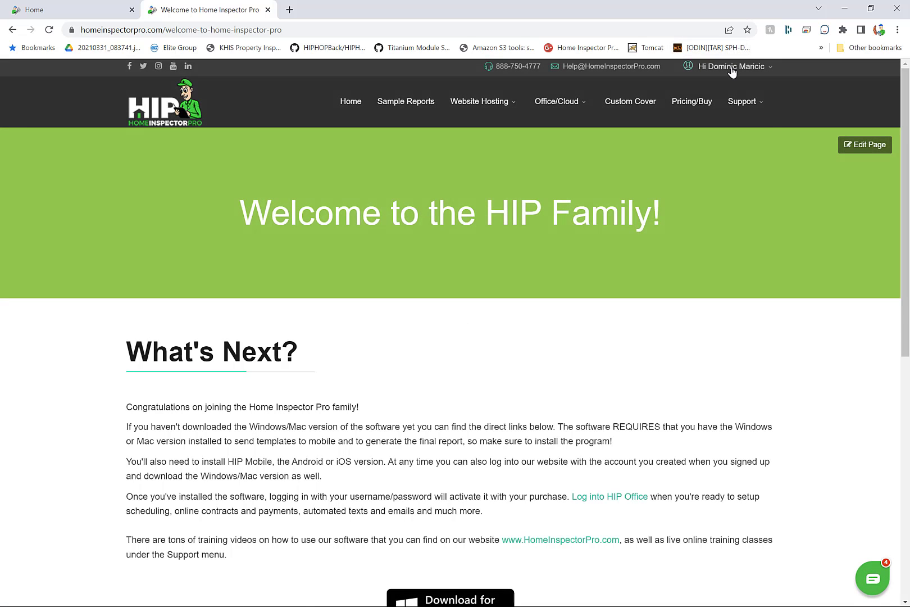
pyautogui.moveTo(732, 68)
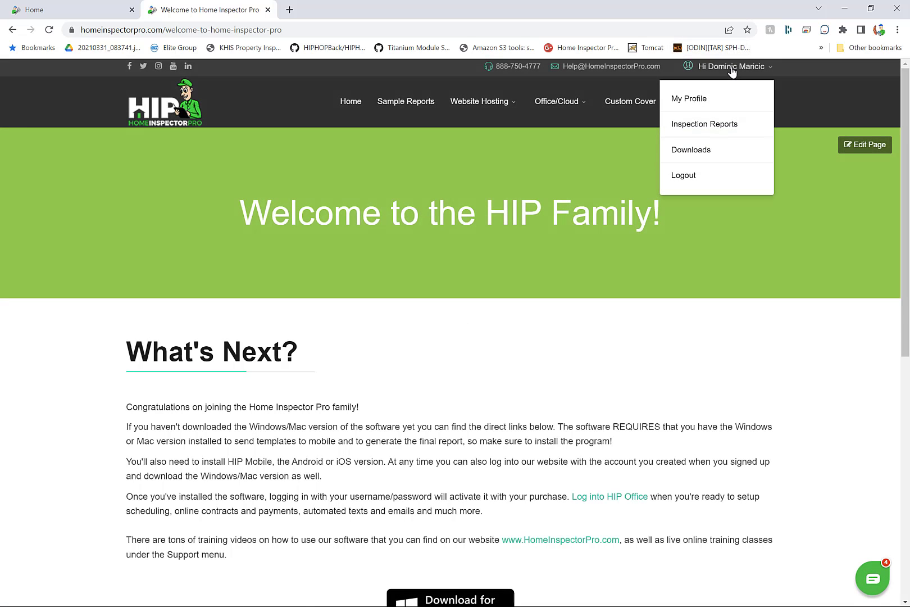
pyautogui.click(695, 150)
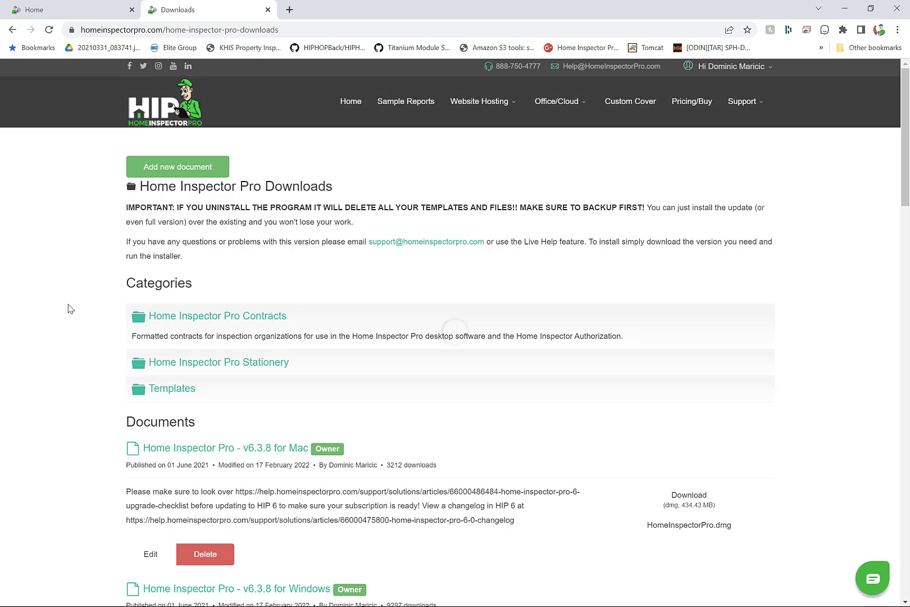
pyautogui.scroll(-4, 73, 343)
pyautogui.scroll(-4, 73, 343)
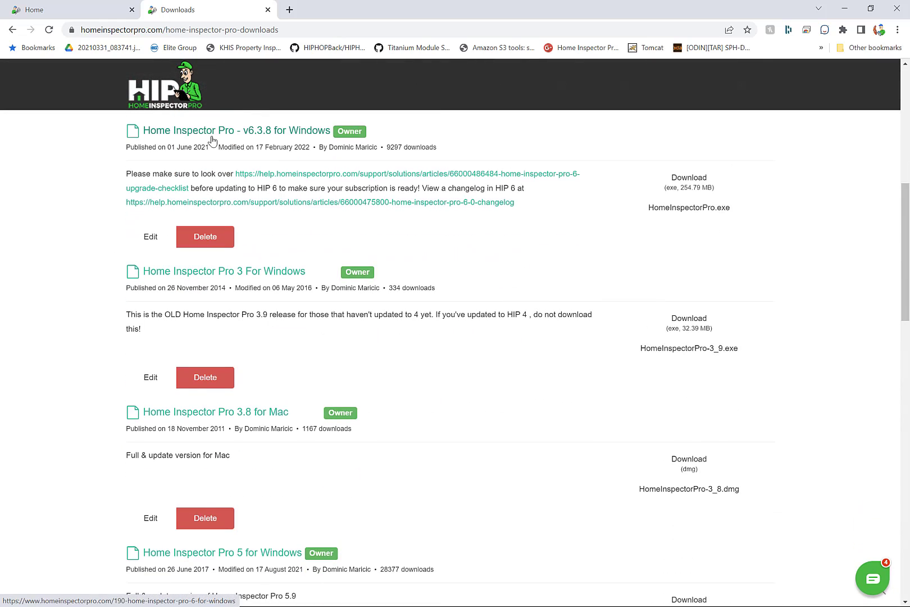
pyautogui.scroll(1, 160, 147)
pyautogui.scroll(2, 157, 150)
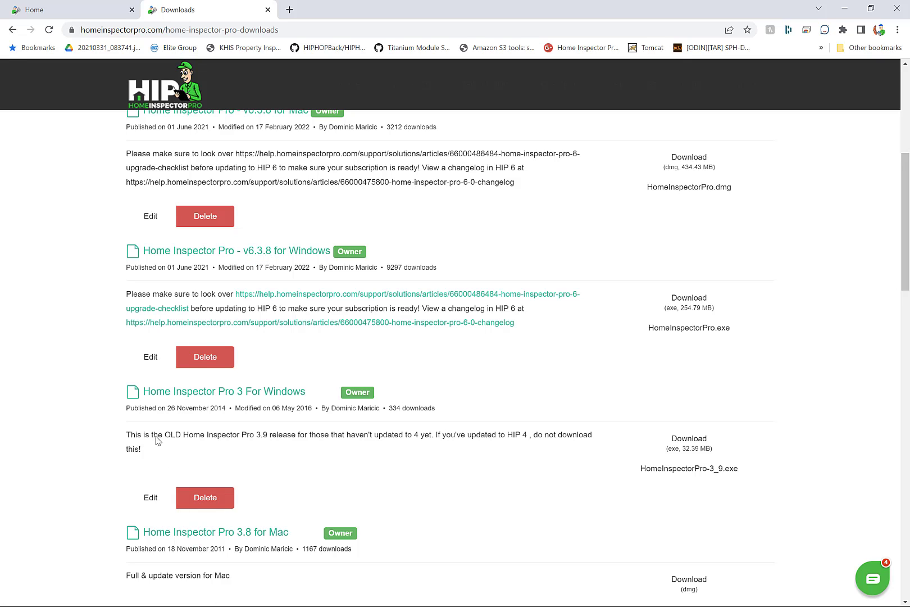
pyautogui.scroll(2, 107, 352)
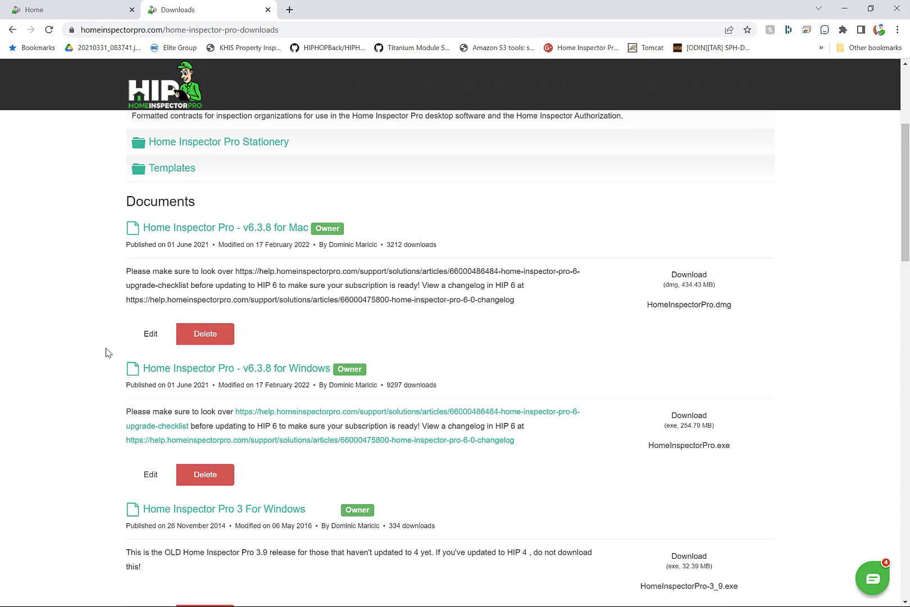
pyautogui.scroll(1, 107, 352)
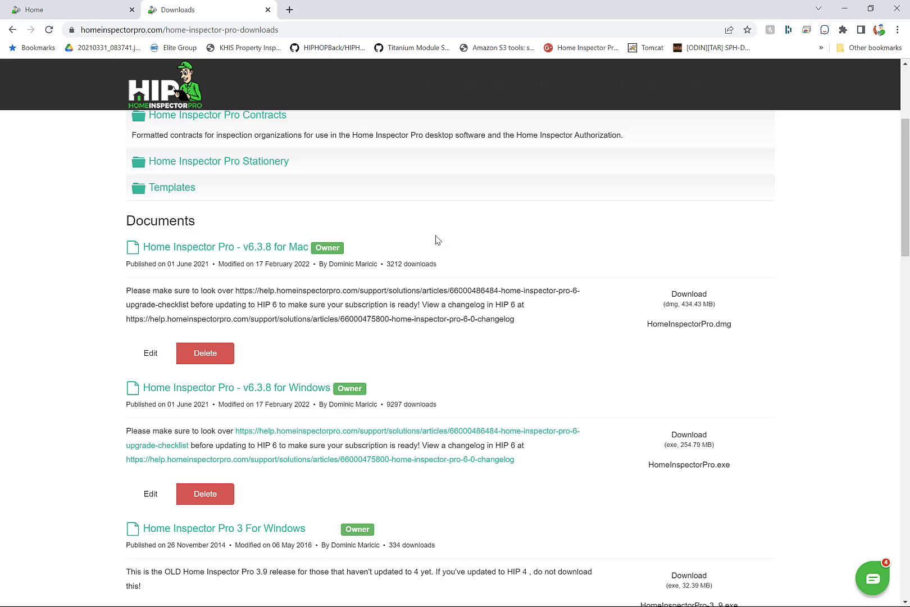
pyautogui.scroll(4, 438, 239)
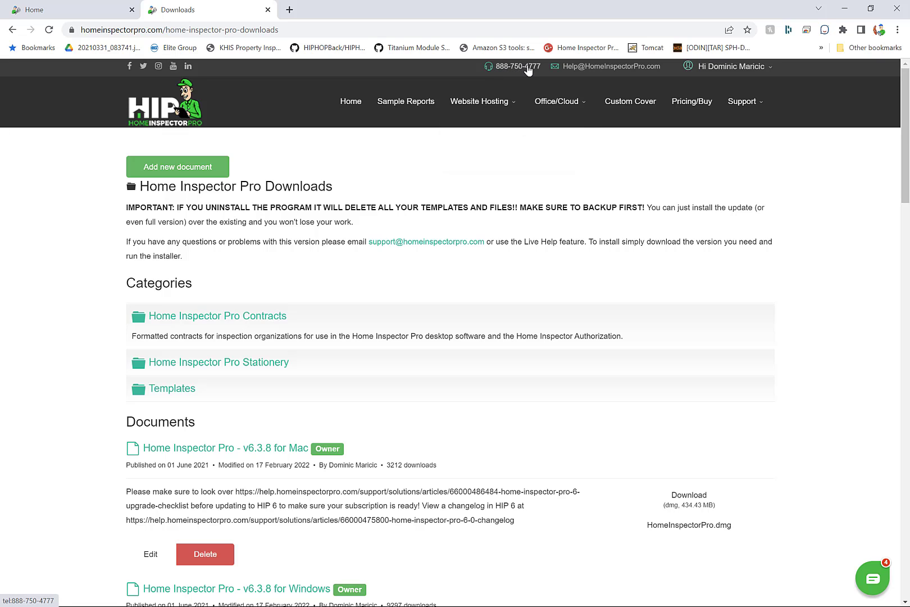
# - Open the website's support chat 'Message Us' panel over the Downloads page
pyautogui.moveTo(735, 107)
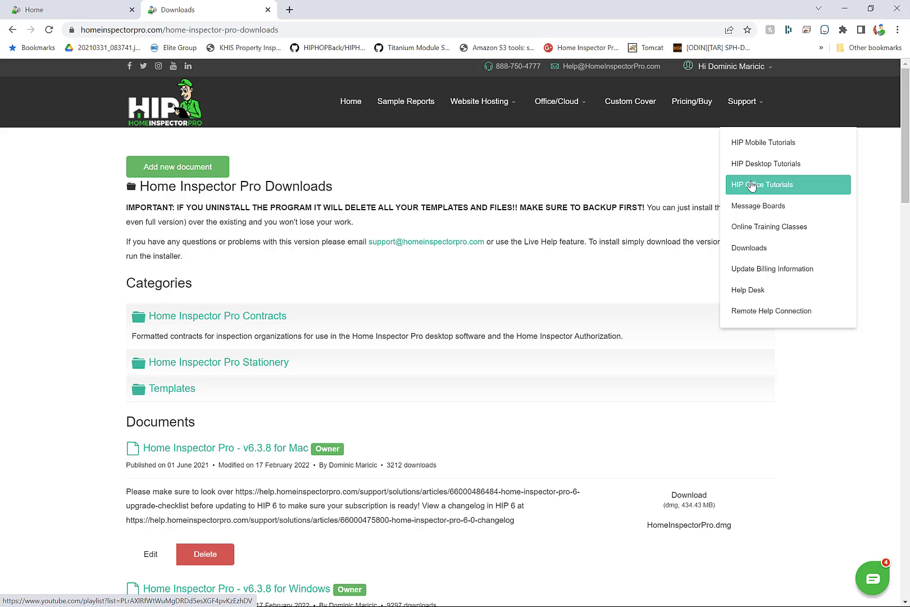
pyautogui.click(875, 576)
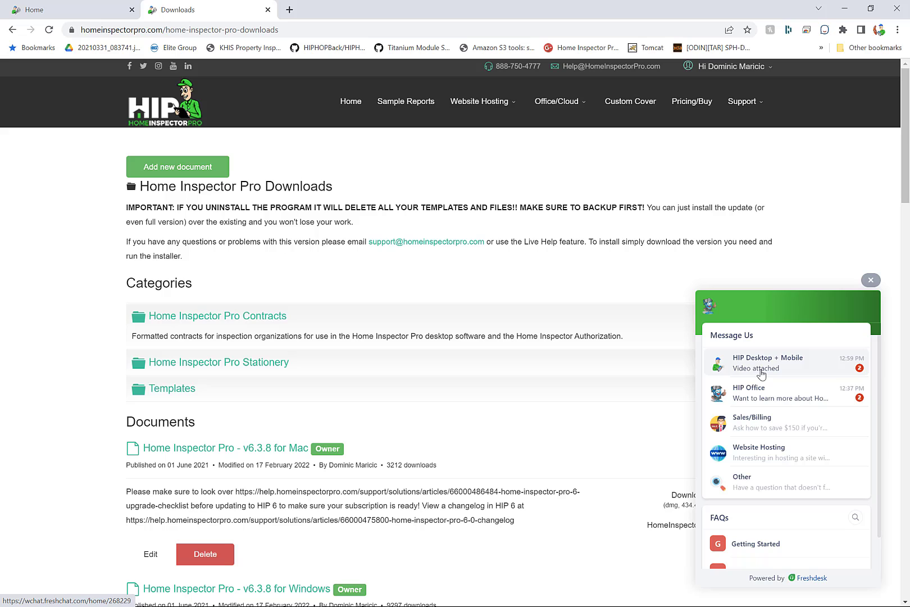
# - Go to office.homeinspectorpro.com, trimming loginasuser.html from the suggested address
pyautogui.click(274, 29)
pyautogui.write('office.')
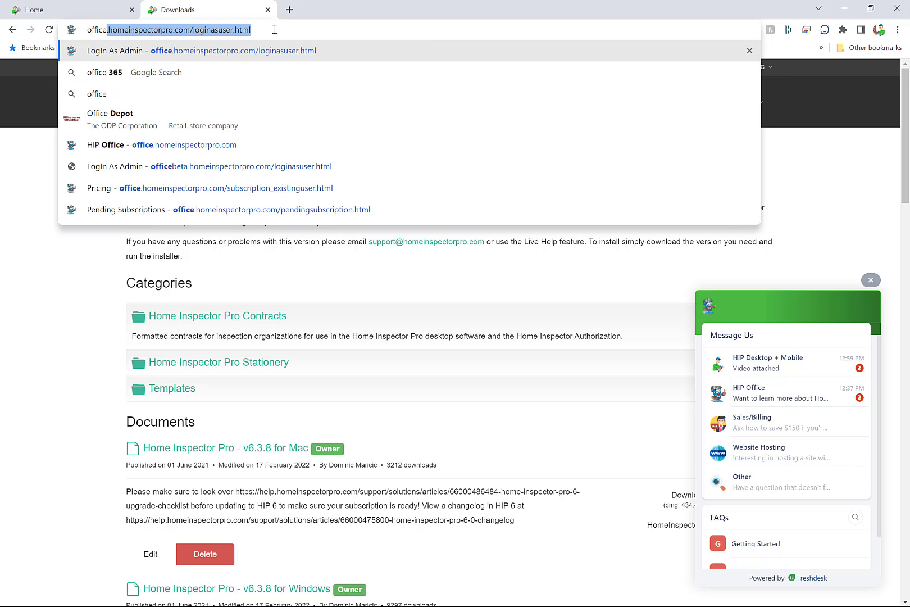
pyautogui.click(242, 29)
pyautogui.moveTo(192, 30); pyautogui.dragTo(274, 29)
pyautogui.press('BackSpace')
pyautogui.press('Return')
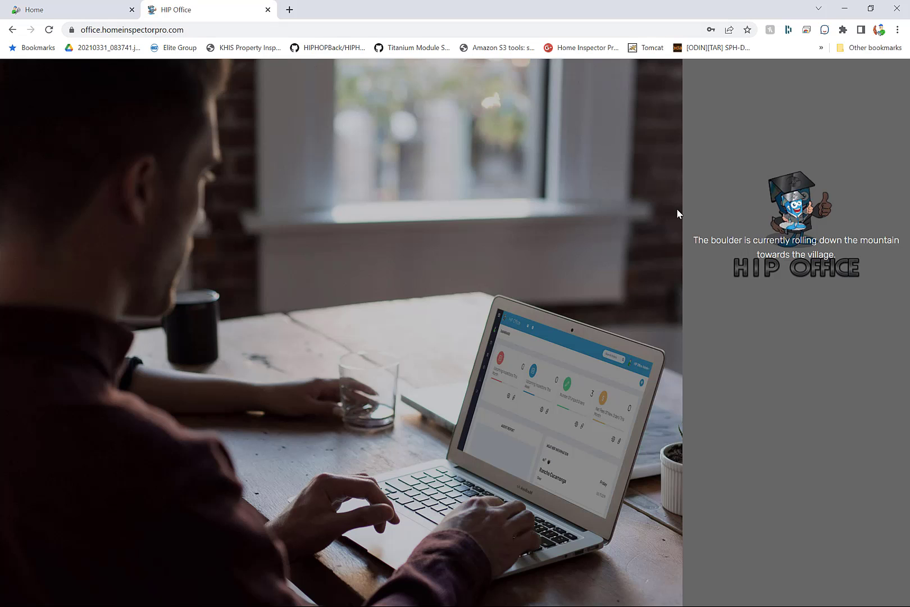